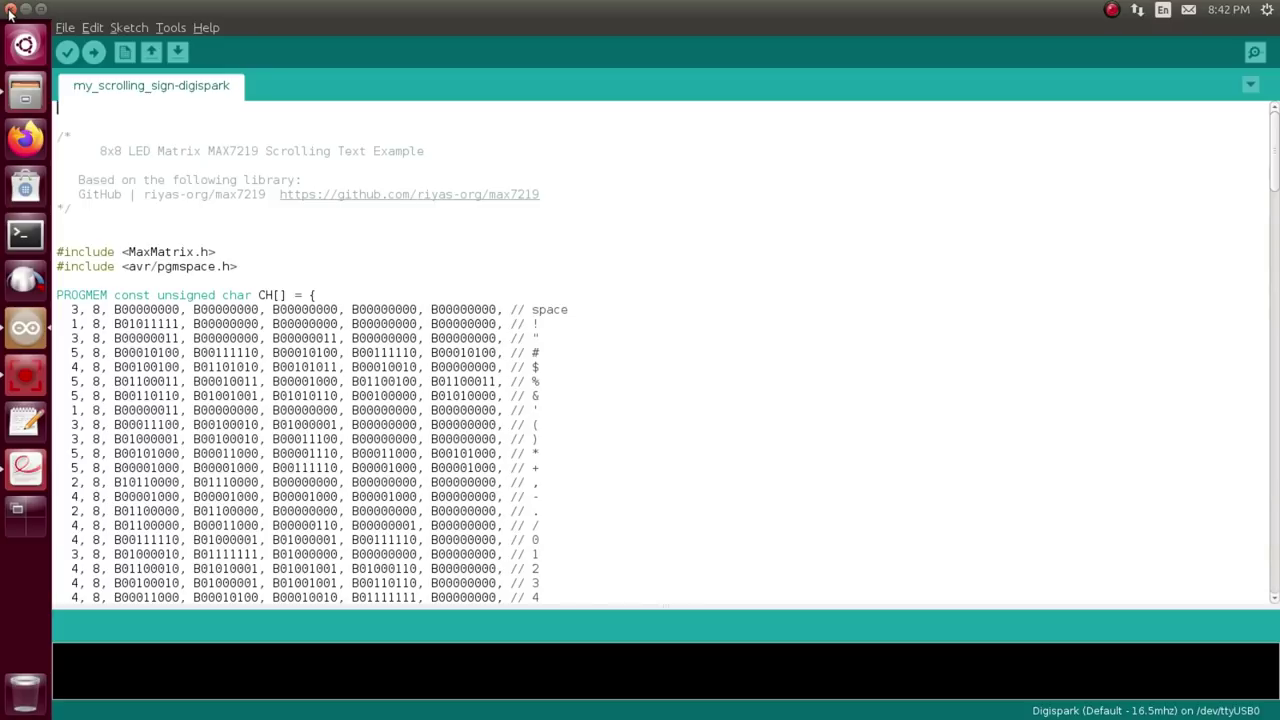
Step: Close the my_scrolling_sign-digispark sketch window
{"action": "left_click", "coordinate": [9, 10]}
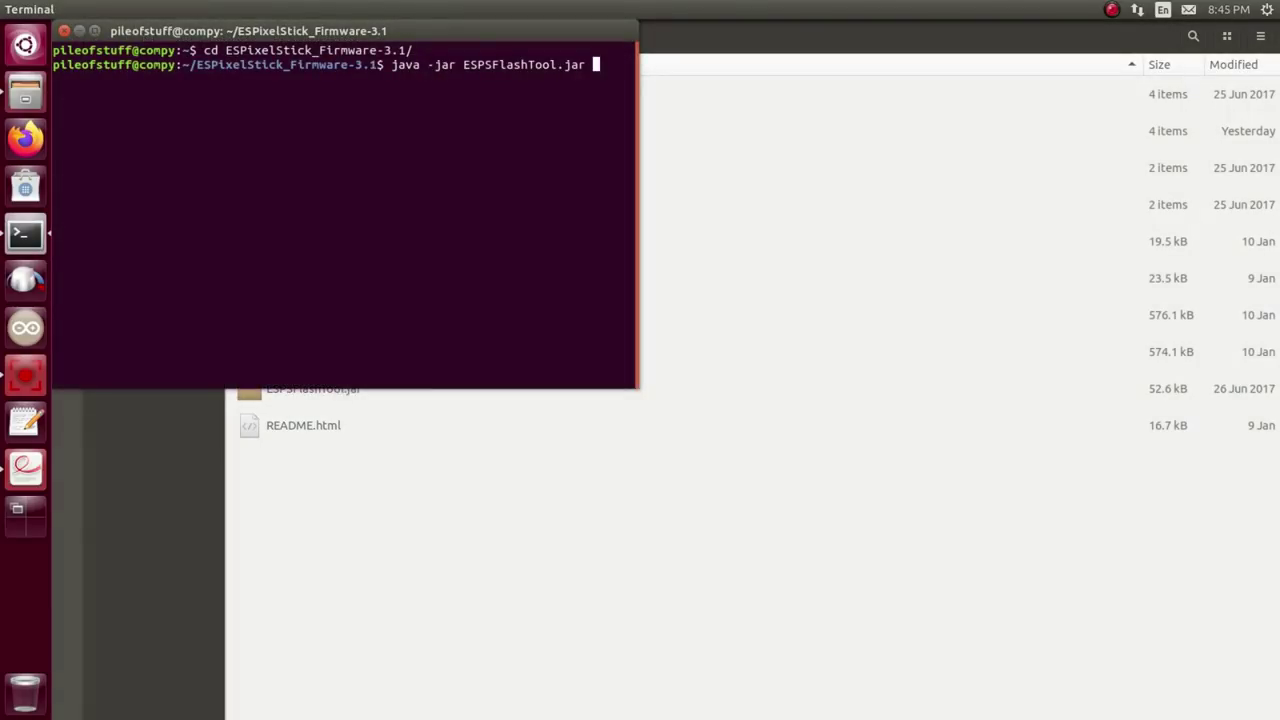
Step: Launch ESPSFlashTool.jar with Java and set the serial port to ttyUSB0 - USB-to-Serial Port (ch341-uart)
{"action": "key", "text": "Return"}
{"action": "left_click", "coordinate": [671, 272]}
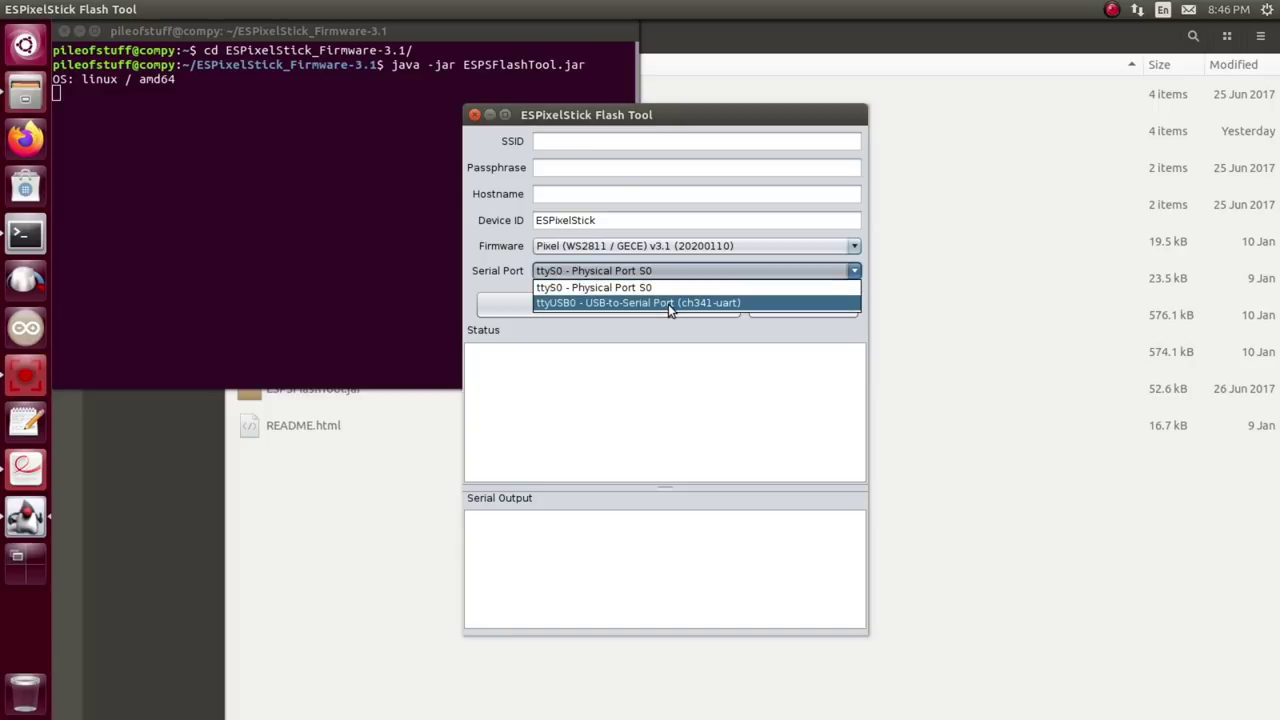
{"action": "left_click", "coordinate": [668, 304]}
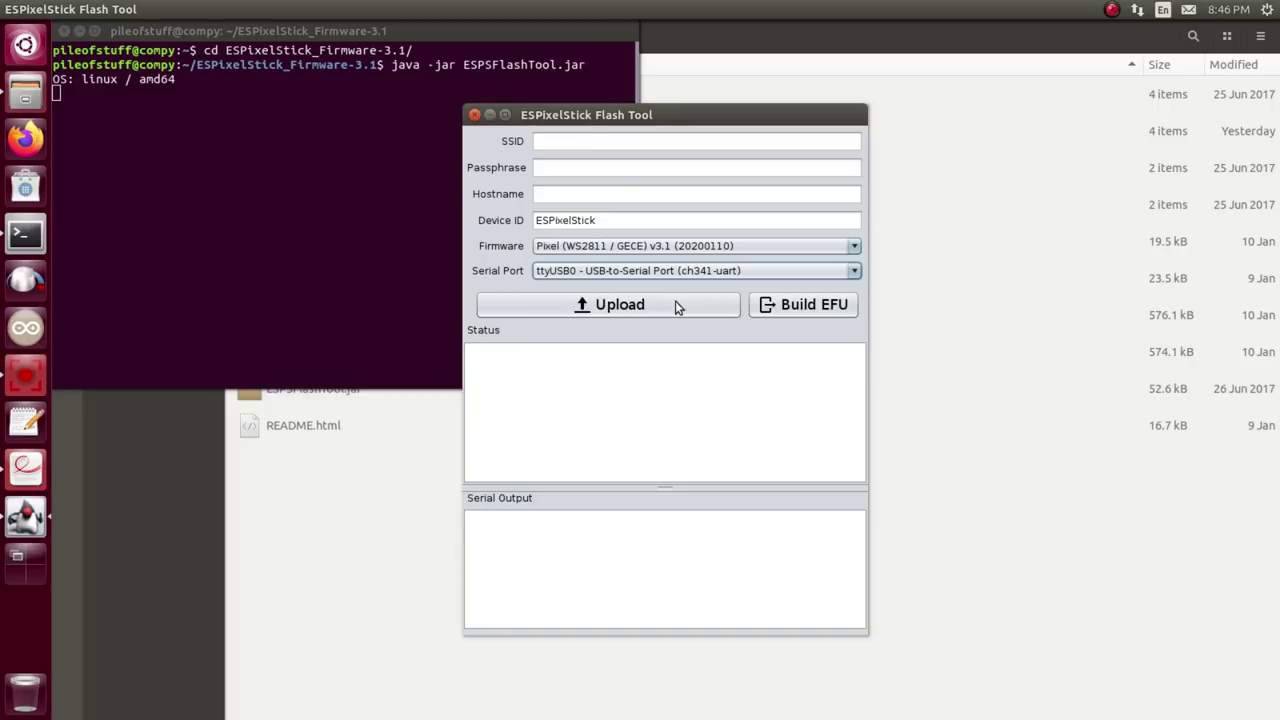
Step: Enter SSID keep_out, the Wi-Fi passphrase and hostname stick1, and upload the Pixel firmware to the board
{"action": "left_click", "coordinate": [630, 139]}
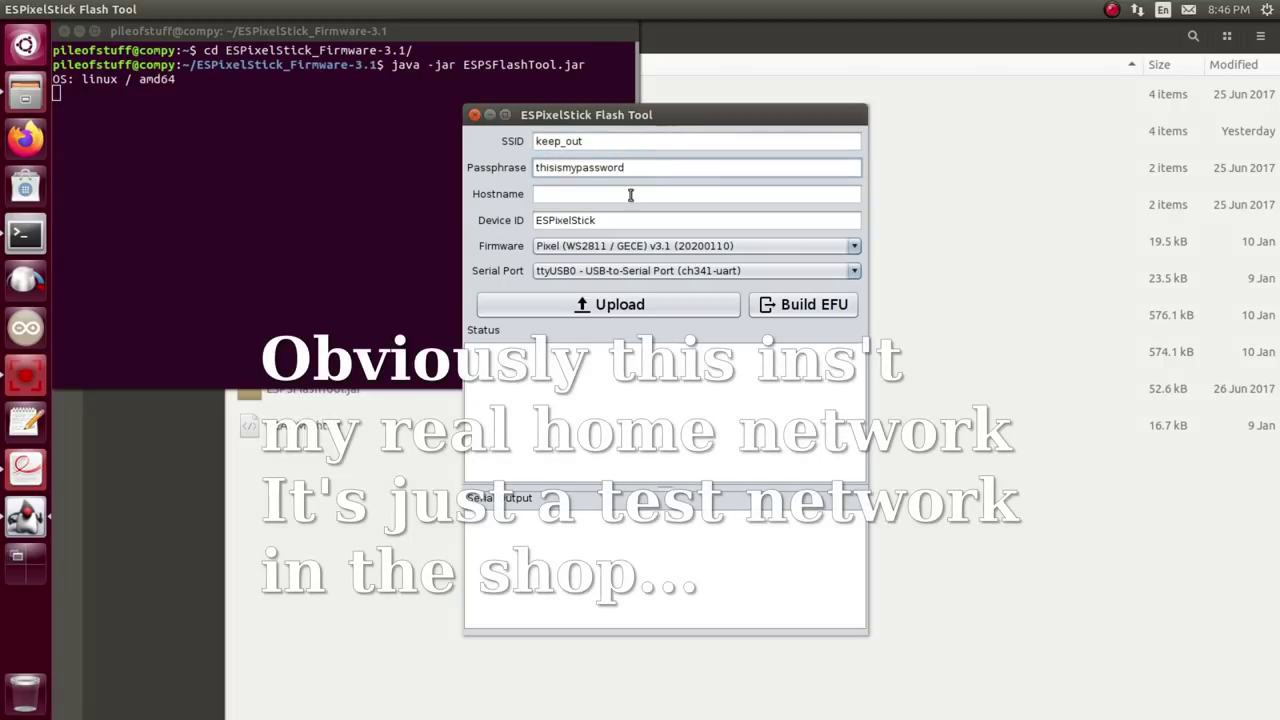
{"action": "left_click", "coordinate": [630, 194]}
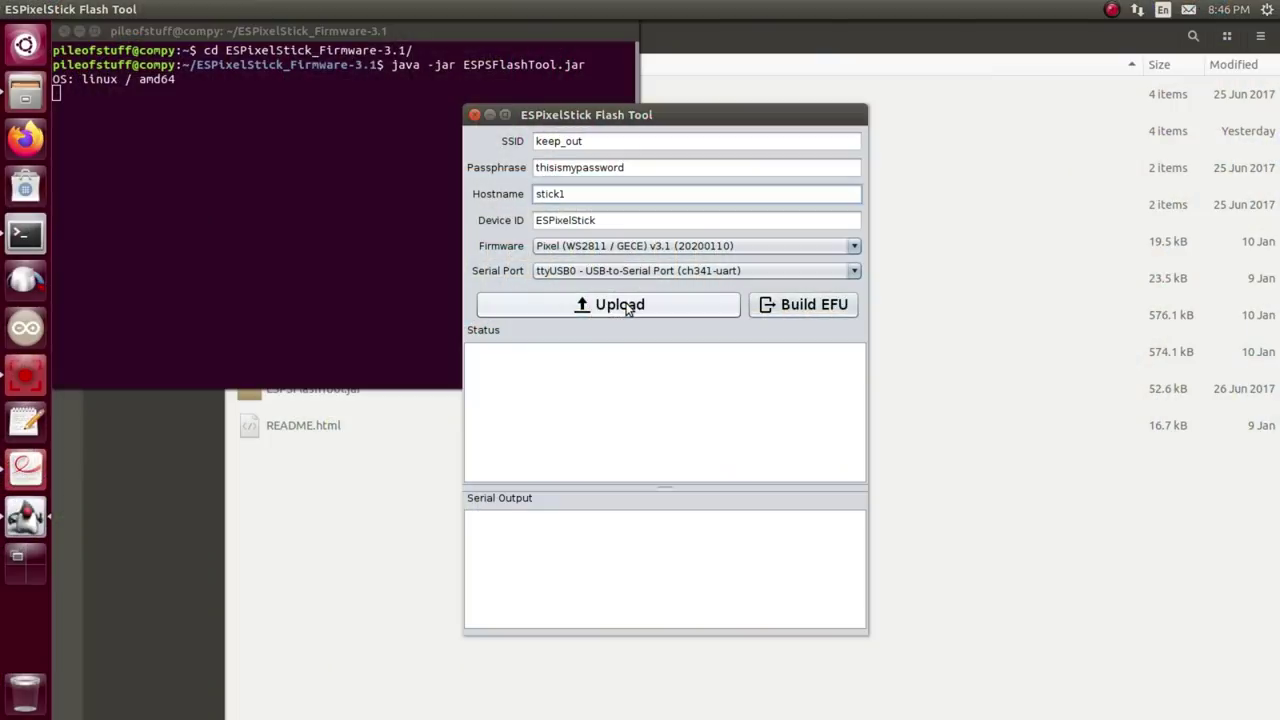
{"action": "left_click", "coordinate": [628, 308]}
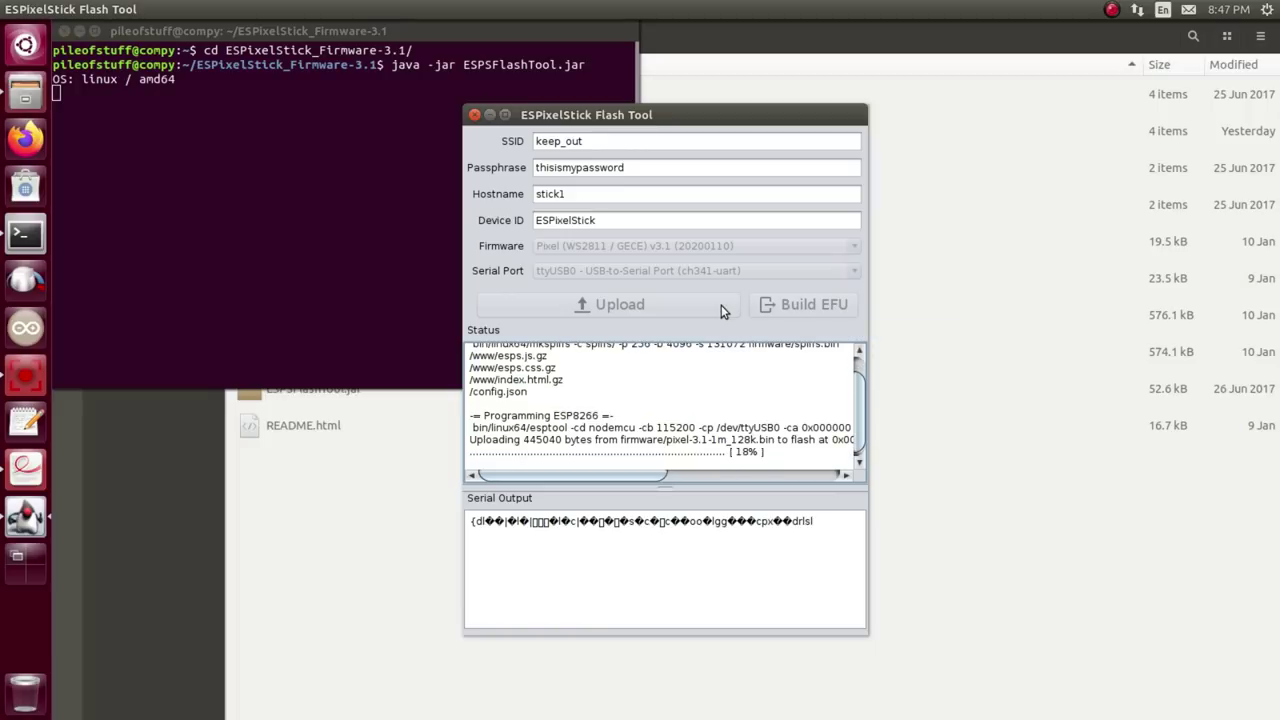
{"action": "left_click", "coordinate": [859, 463]}
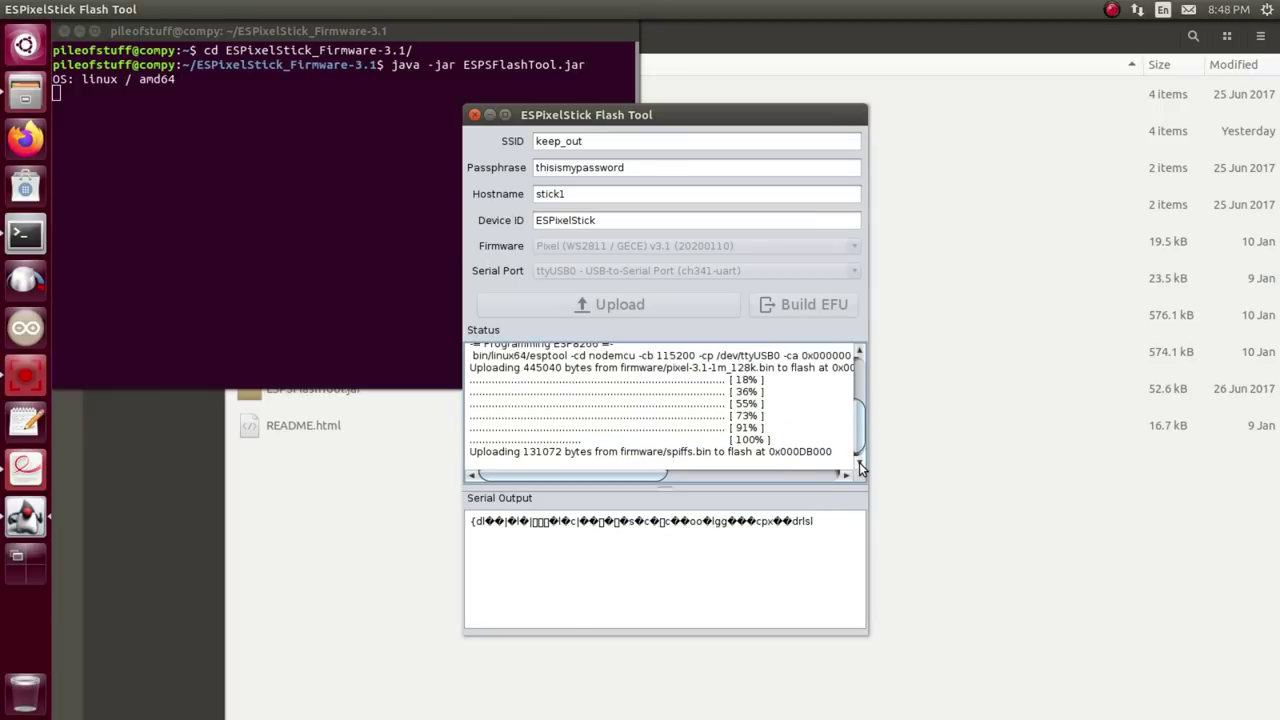
{"action": "left_click", "coordinate": [859, 462]}
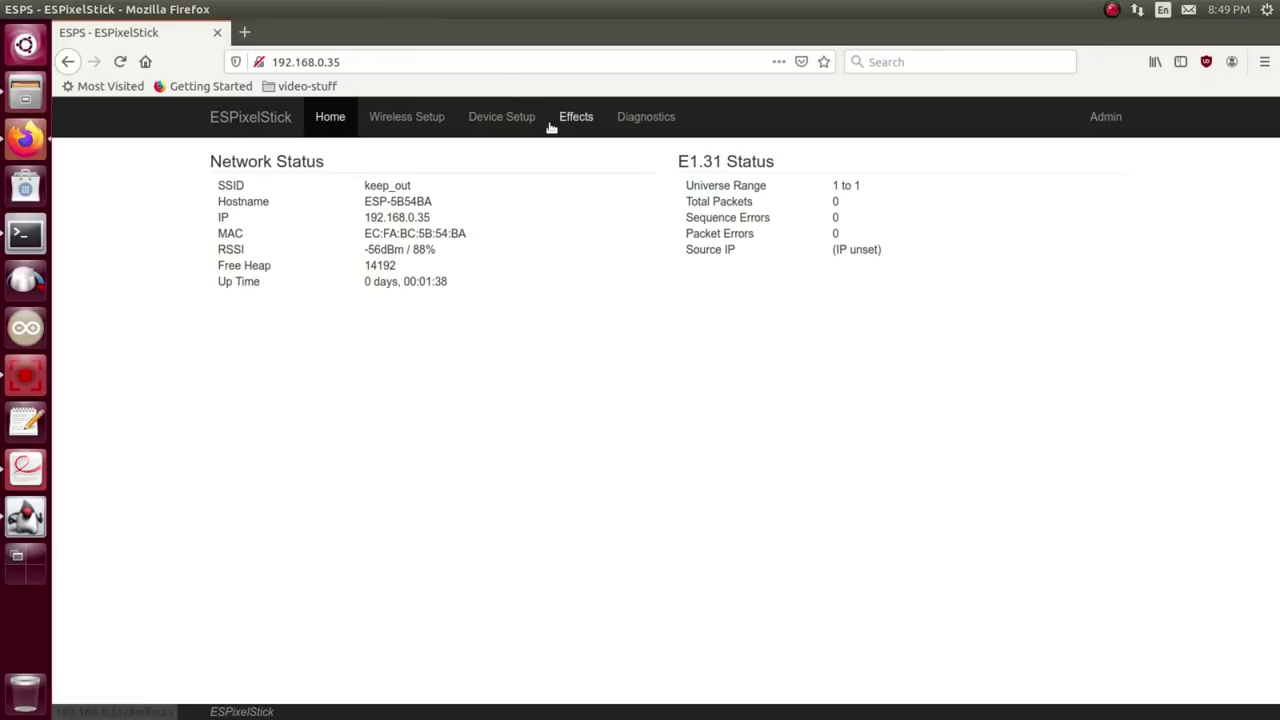
Step: Switch to Firefox and review the ESPixelStick's wireless, device and effects settings at 192.168.0.35
{"action": "left_click", "coordinate": [398, 120]}
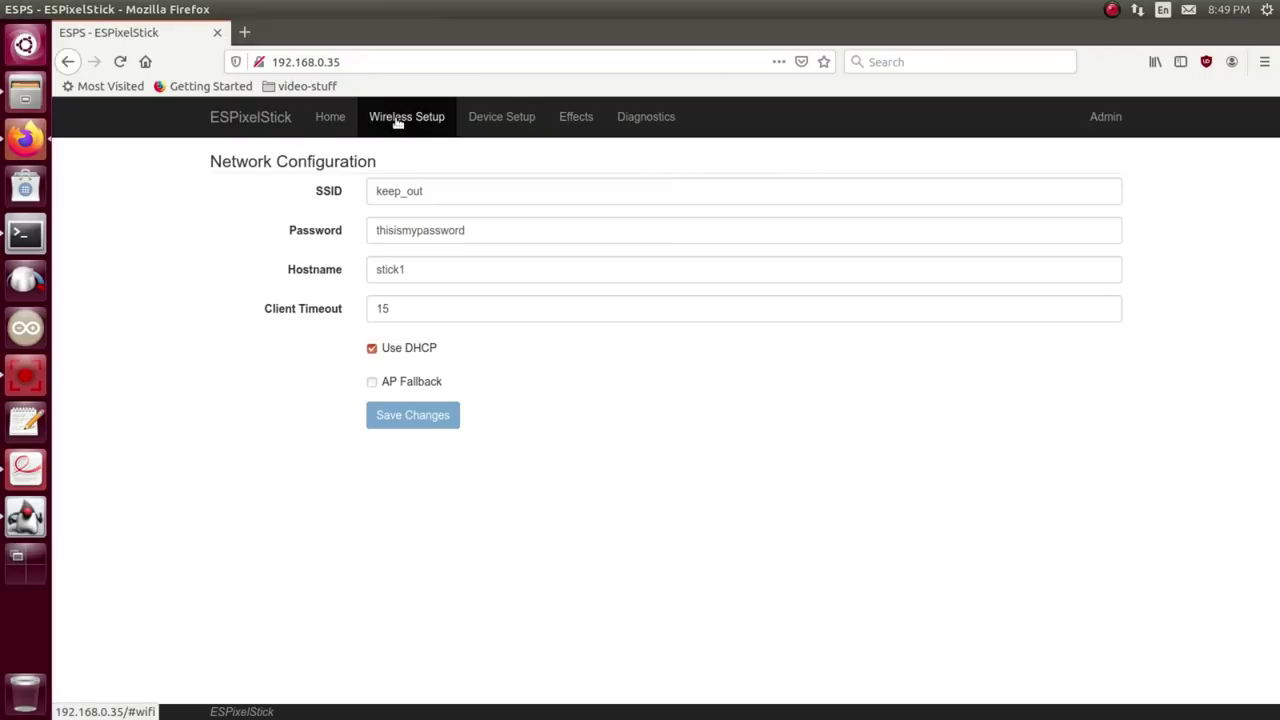
{"action": "left_click", "coordinate": [487, 124]}
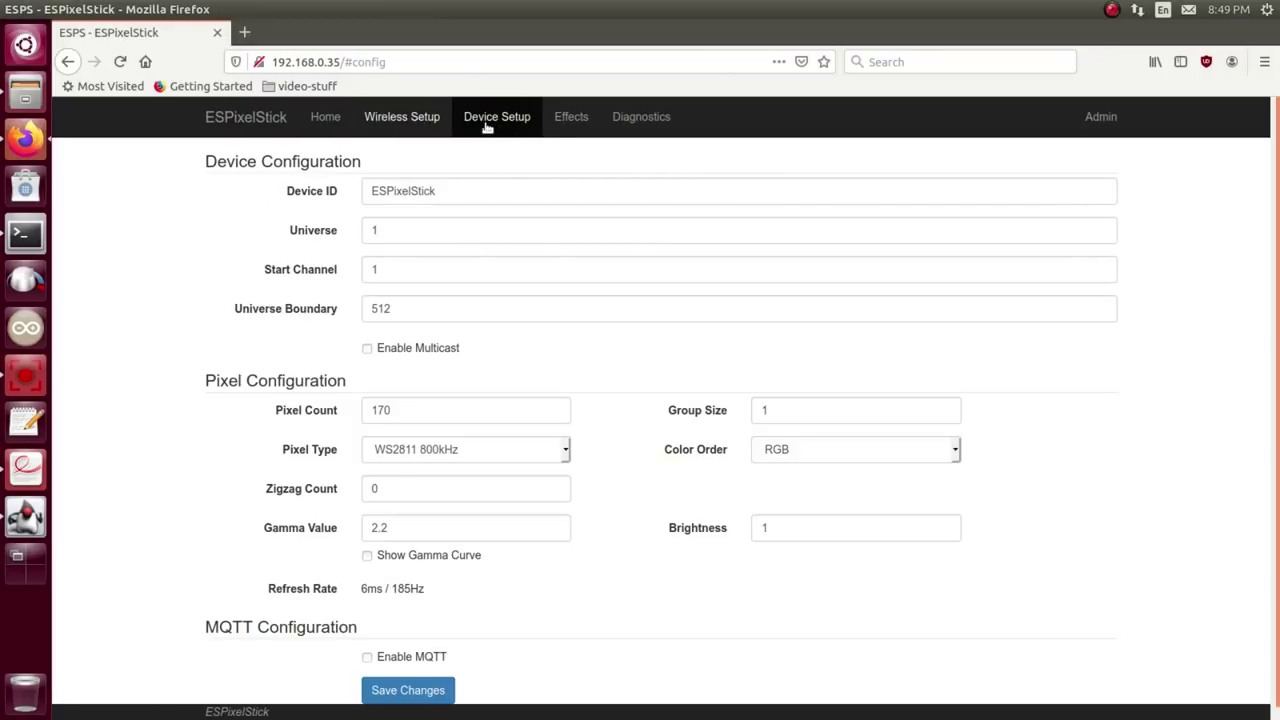
{"action": "left_click", "coordinate": [558, 124]}
{"action": "left_click", "coordinate": [496, 124]}
{"action": "scroll", "coordinate": [540, 392], "scroll_direction": "down", "scroll_amount": 1}
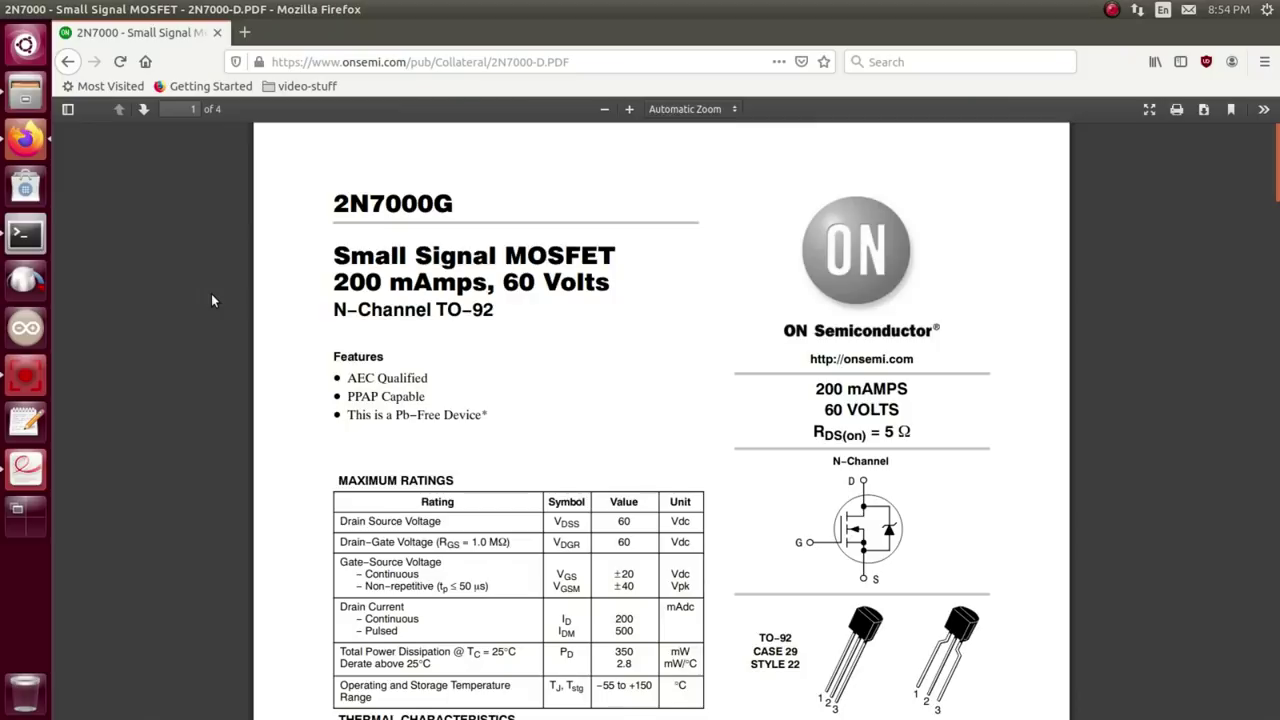
Step: Read the 2N7000 MOSFET datasheet and the regulator assembly instructions in Renard_Plus_WifiPixel.pdf
{"action": "scroll", "coordinate": [228, 275], "scroll_direction": "down", "scroll_amount": 2}
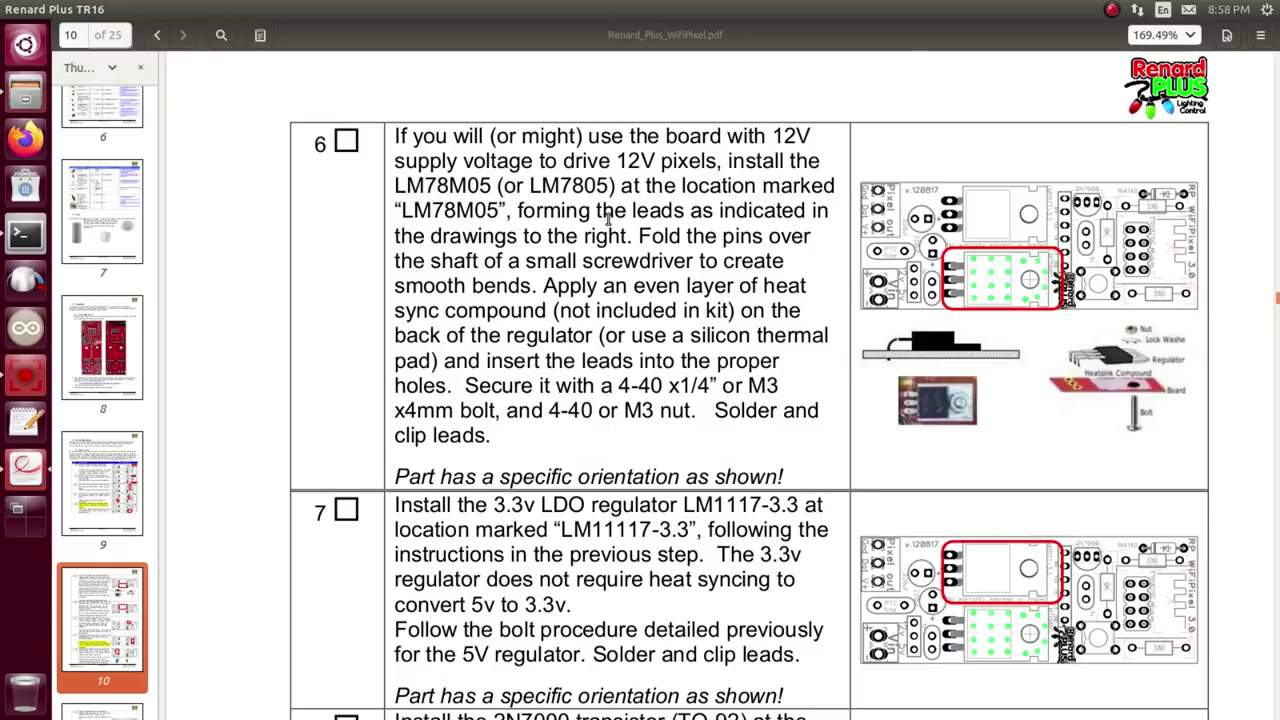
{"action": "scroll", "coordinate": [650, 222], "scroll_direction": "down", "scroll_amount": 3}
{"action": "scroll", "coordinate": [750, 228], "scroll_direction": "up", "scroll_amount": 3}
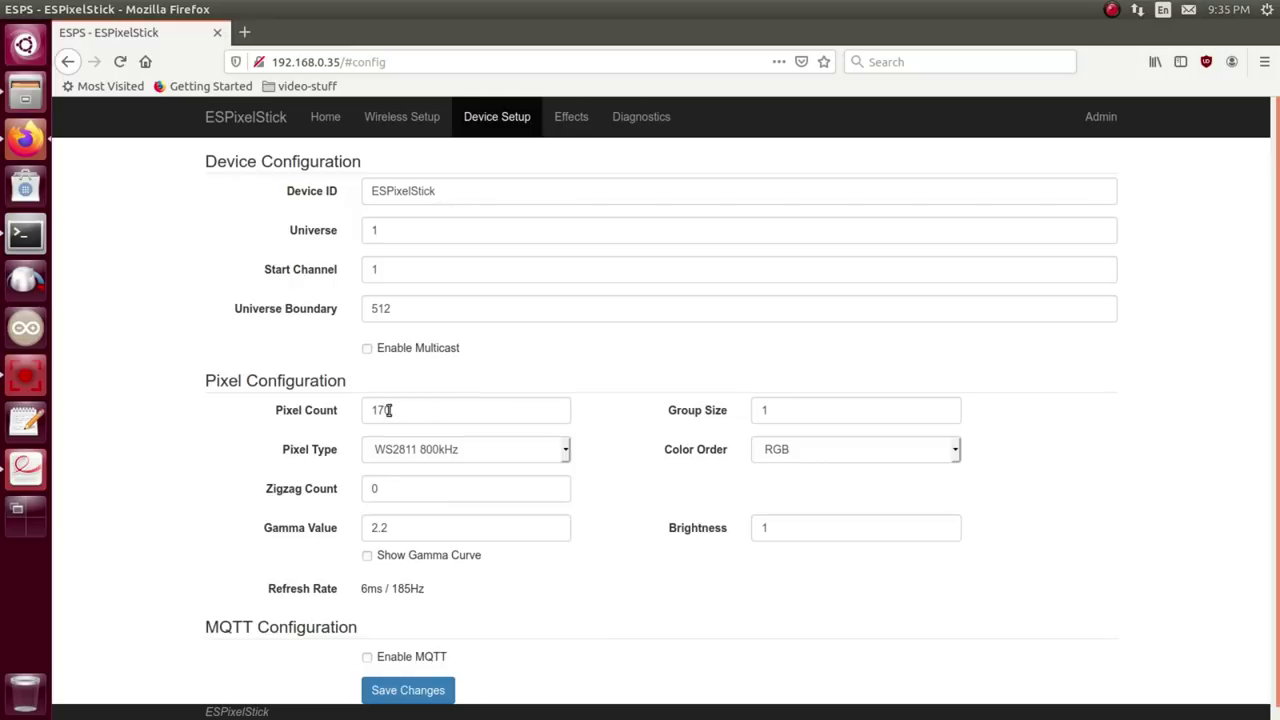
Step: Set the pixel count to 50 in the ESPixelStick device setup and save the configuration
{"action": "left_click_drag", "start_coordinate": [388, 410], "coordinate": [371, 411]}
{"action": "type", "text": "50"}
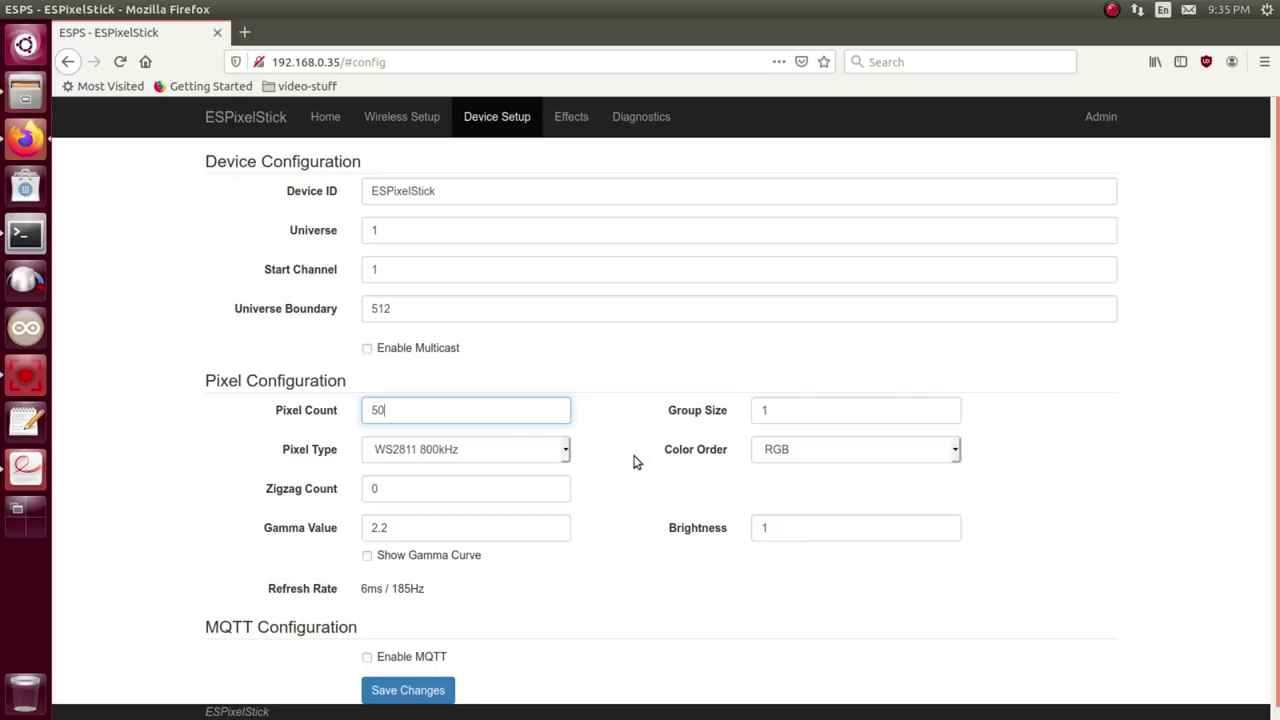
{"action": "left_click", "coordinate": [432, 688]}
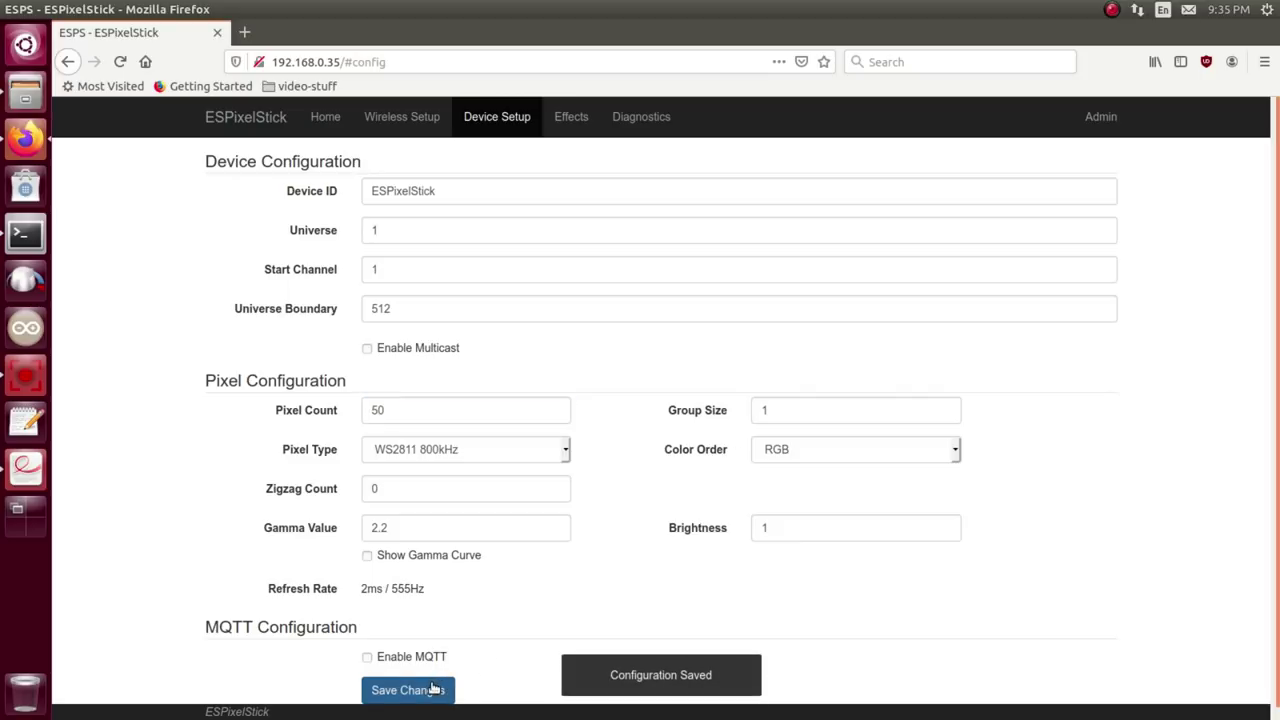
Step: Open the effects settings and run the Rainbow effect on the pixels
{"action": "left_click", "coordinate": [551, 120]}
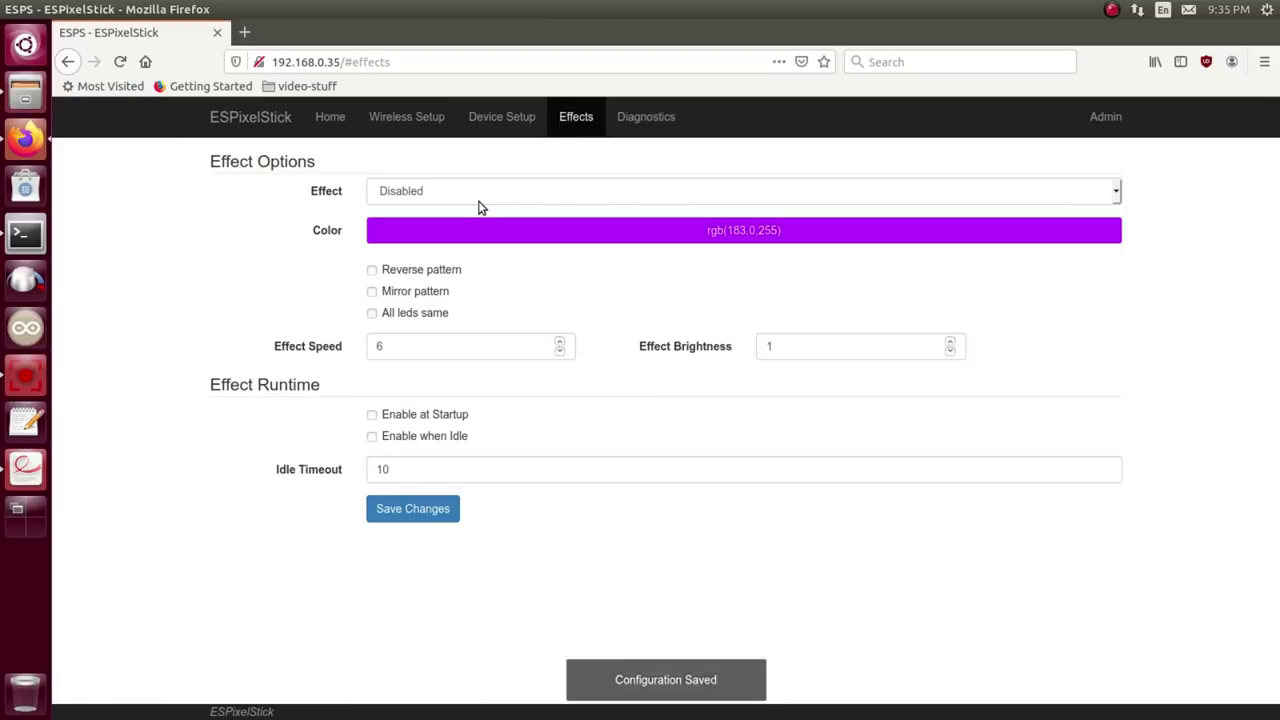
{"action": "left_click", "coordinate": [479, 199]}
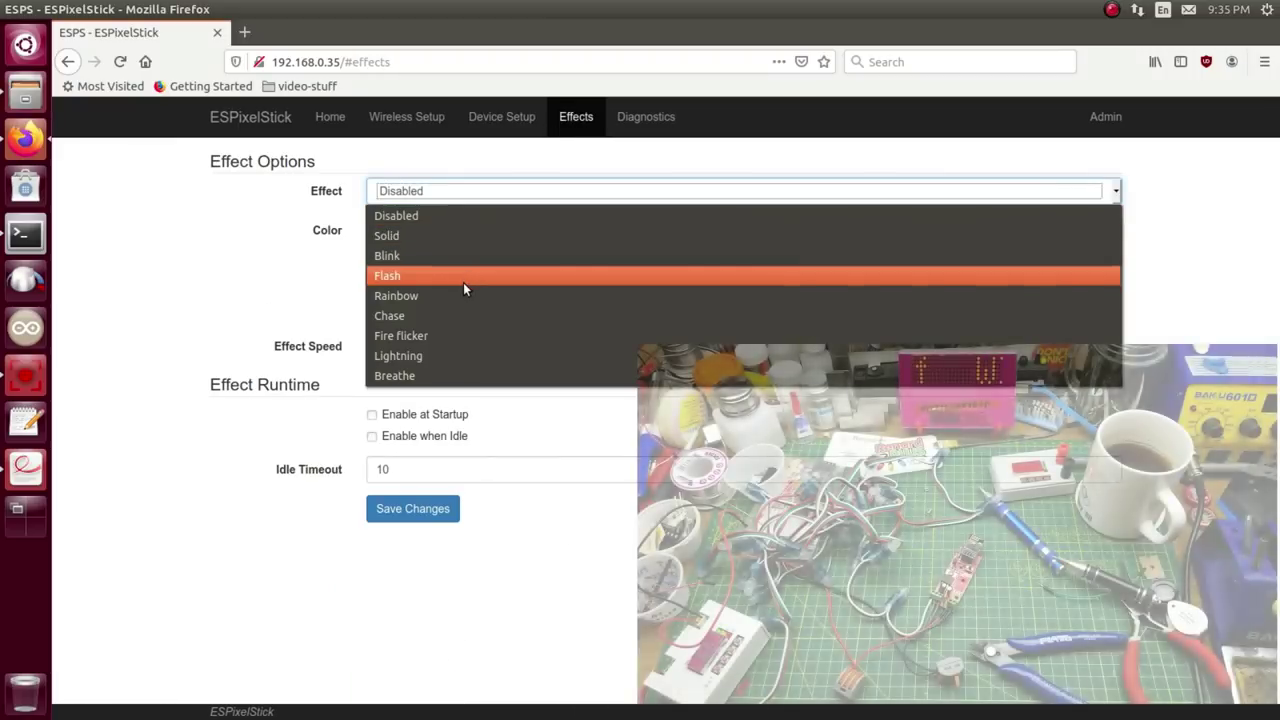
{"action": "left_click", "coordinate": [463, 295]}
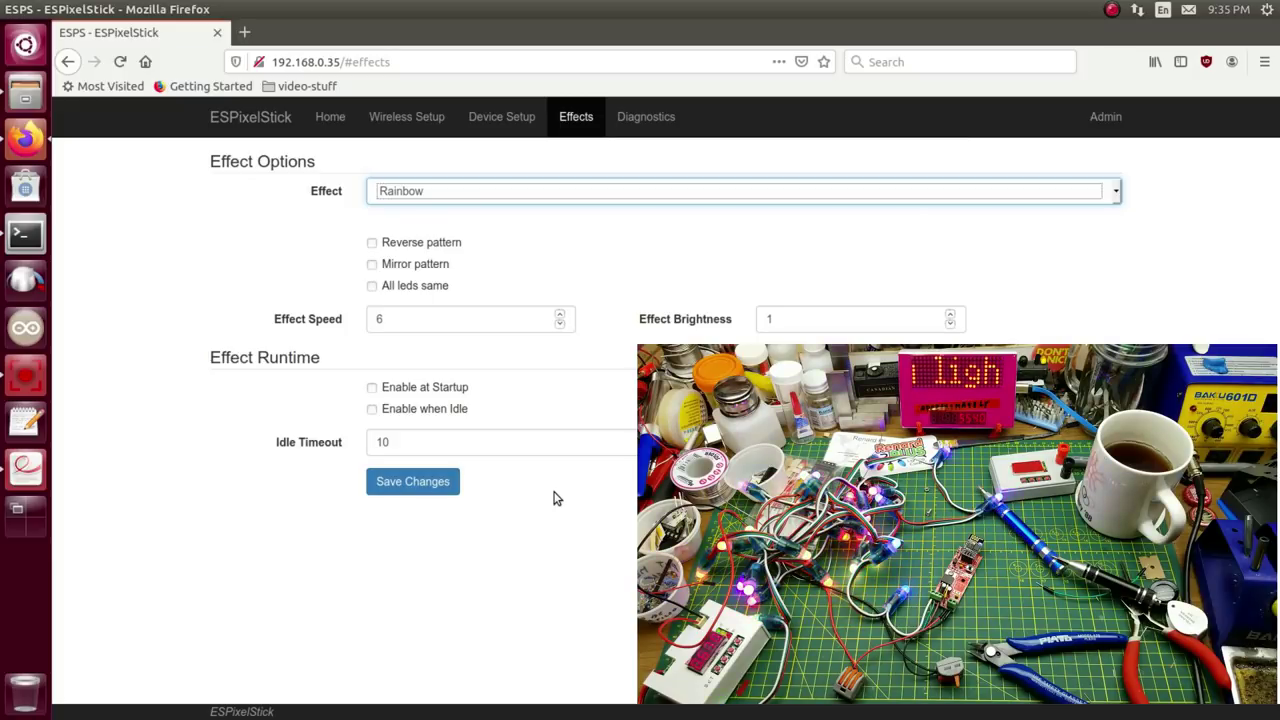
Step: Switch the effect to Solid and change its color to green, rgb(0, 255, 102)
{"action": "left_click", "coordinate": [472, 197]}
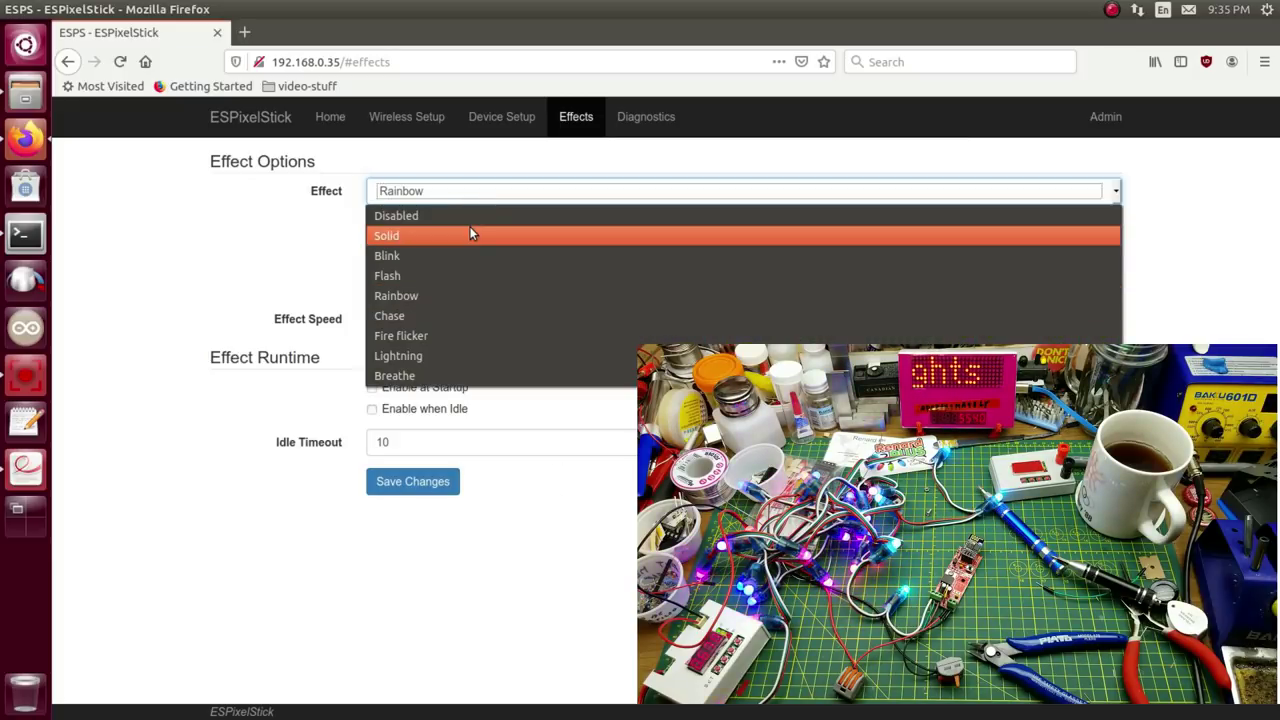
{"action": "left_click", "coordinate": [471, 234]}
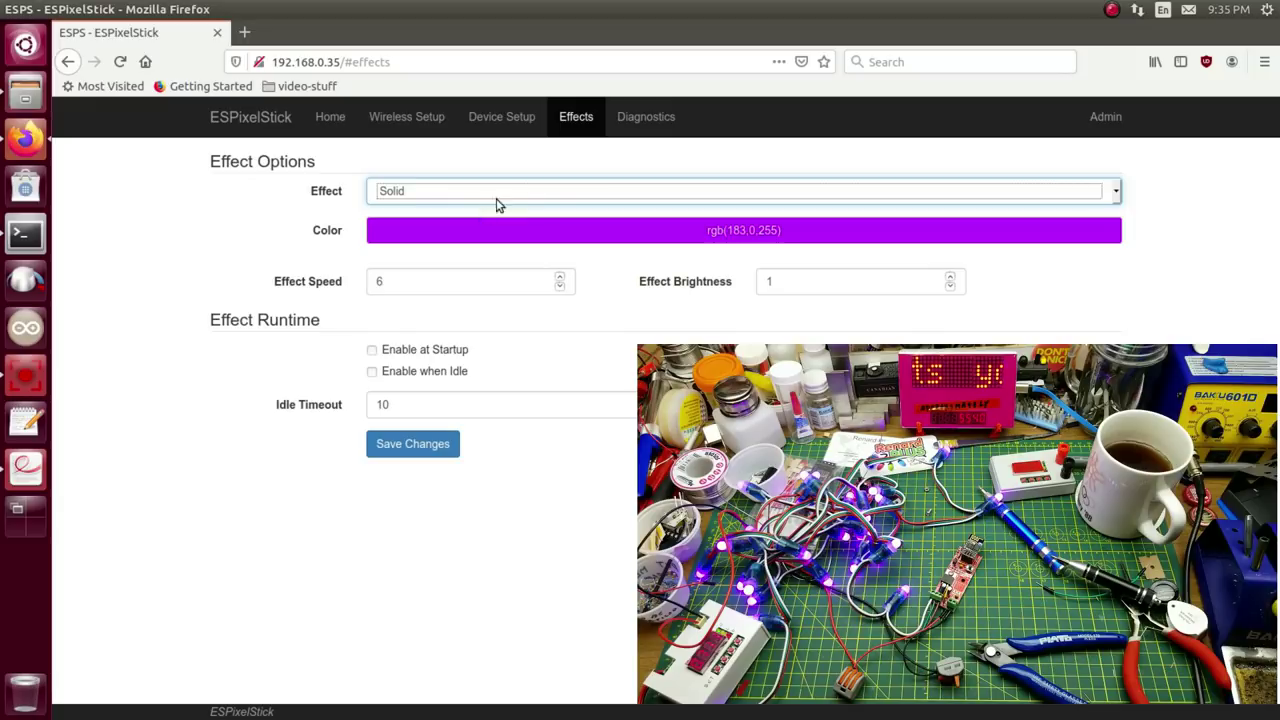
{"action": "left_click", "coordinate": [620, 233]}
{"action": "left_click", "coordinate": [551, 393]}
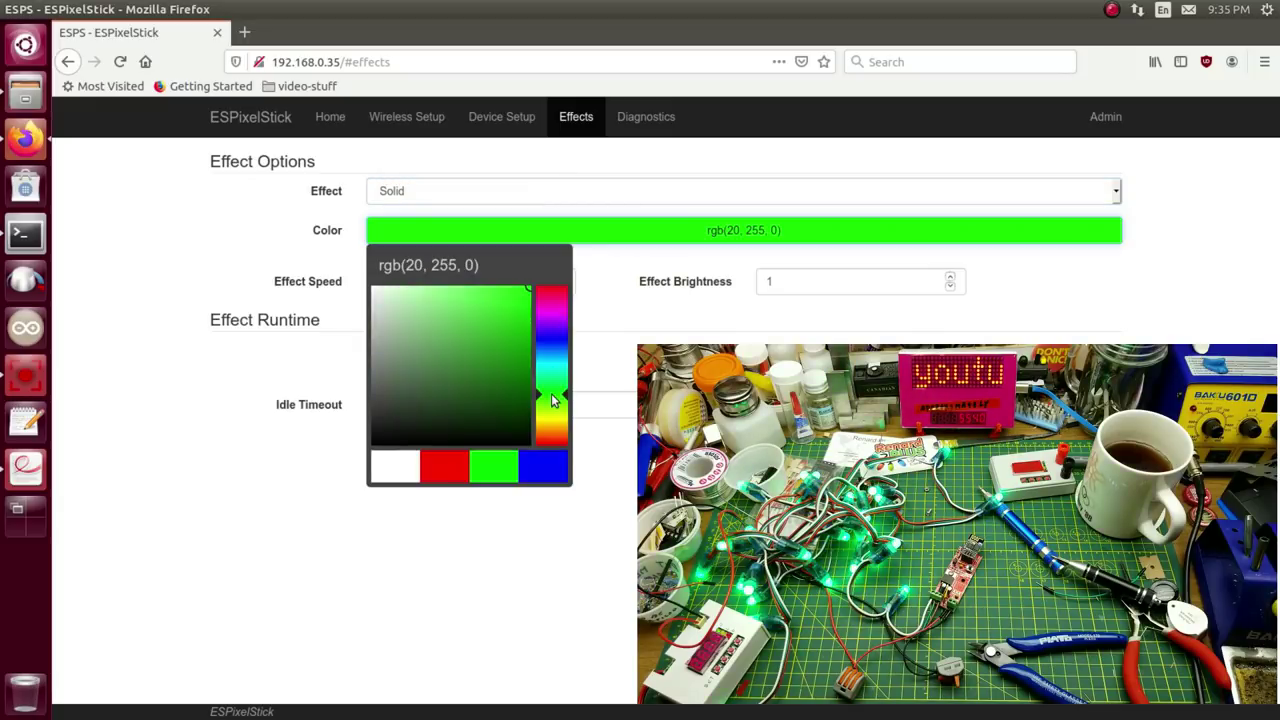
{"action": "mouse_move", "coordinate": [562, 352]}
{"action": "left_mouse_down"}
{"action": "mouse_move", "coordinate": [553, 314]}
{"action": "mouse_move", "coordinate": [572, 443]}
{"action": "mouse_move", "coordinate": [573, 388]}
{"action": "left_mouse_up"}
{"action": "left_click", "coordinate": [660, 262]}
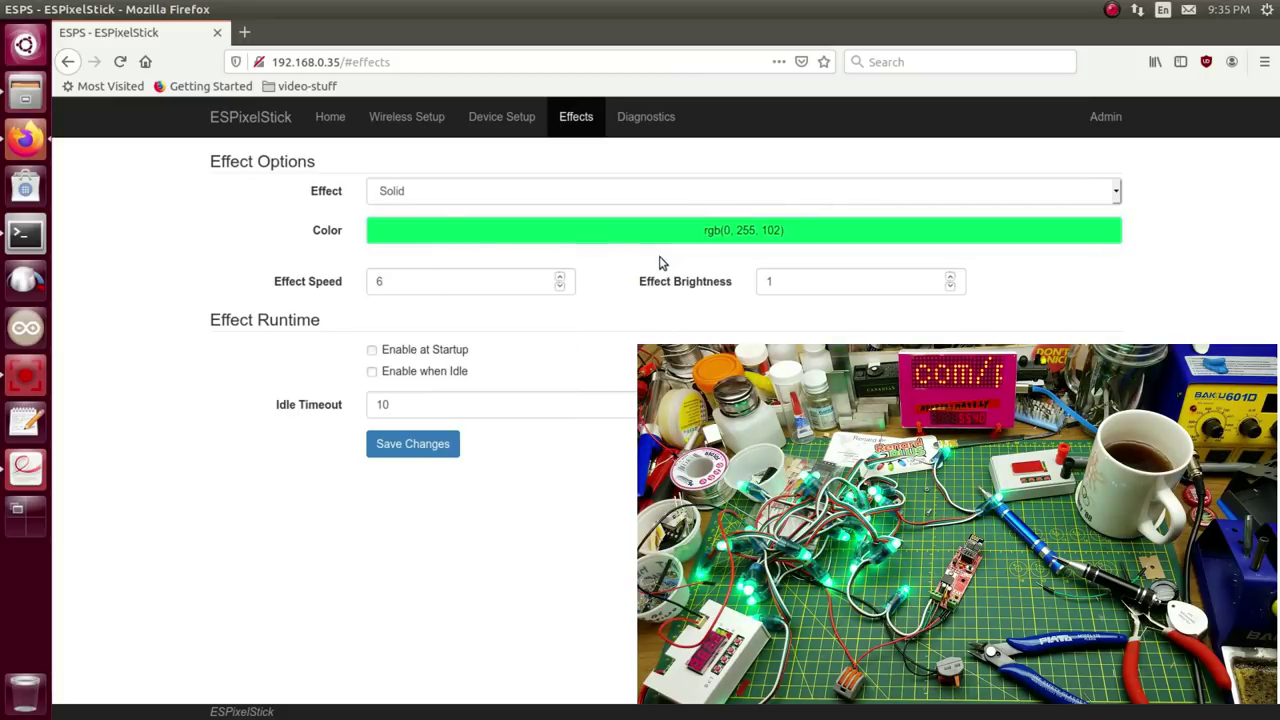
Step: Switch the effect to Blink and try effect speeds of 10 and 4, ending at 7
{"action": "left_click", "coordinate": [447, 193]}
{"action": "left_click", "coordinate": [441, 251]}
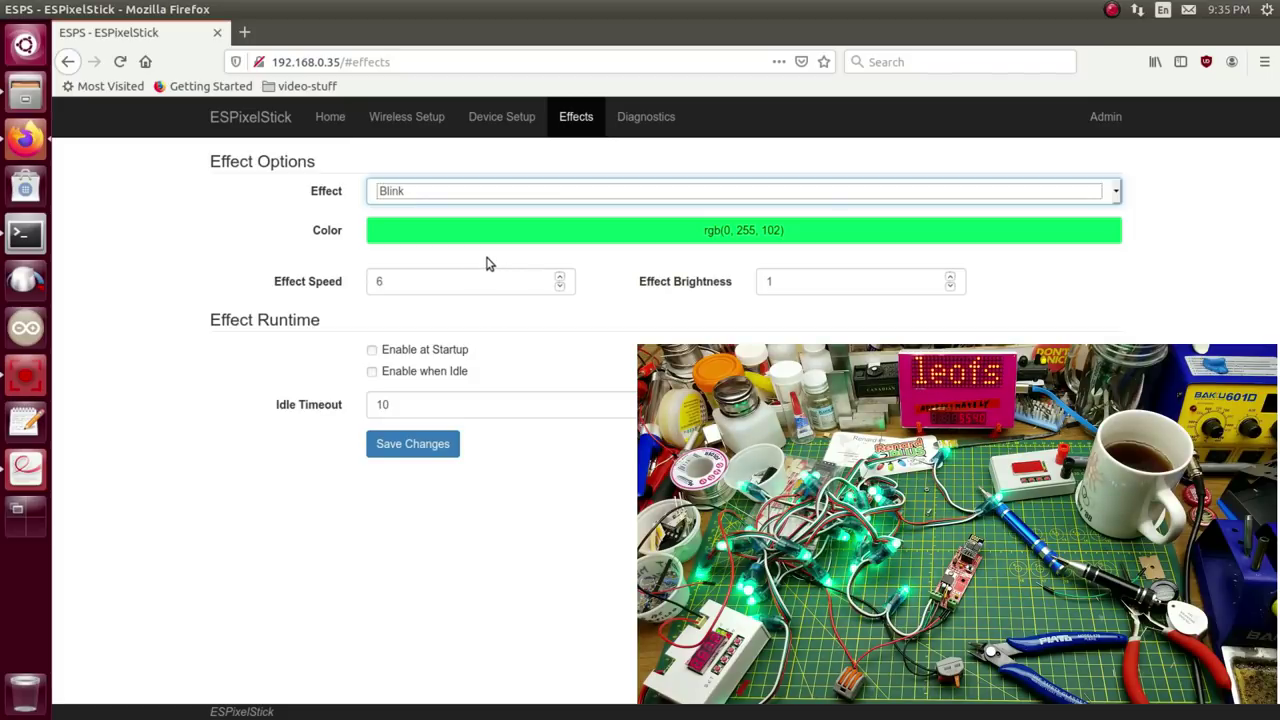
{"action": "left_click", "coordinate": [454, 284]}
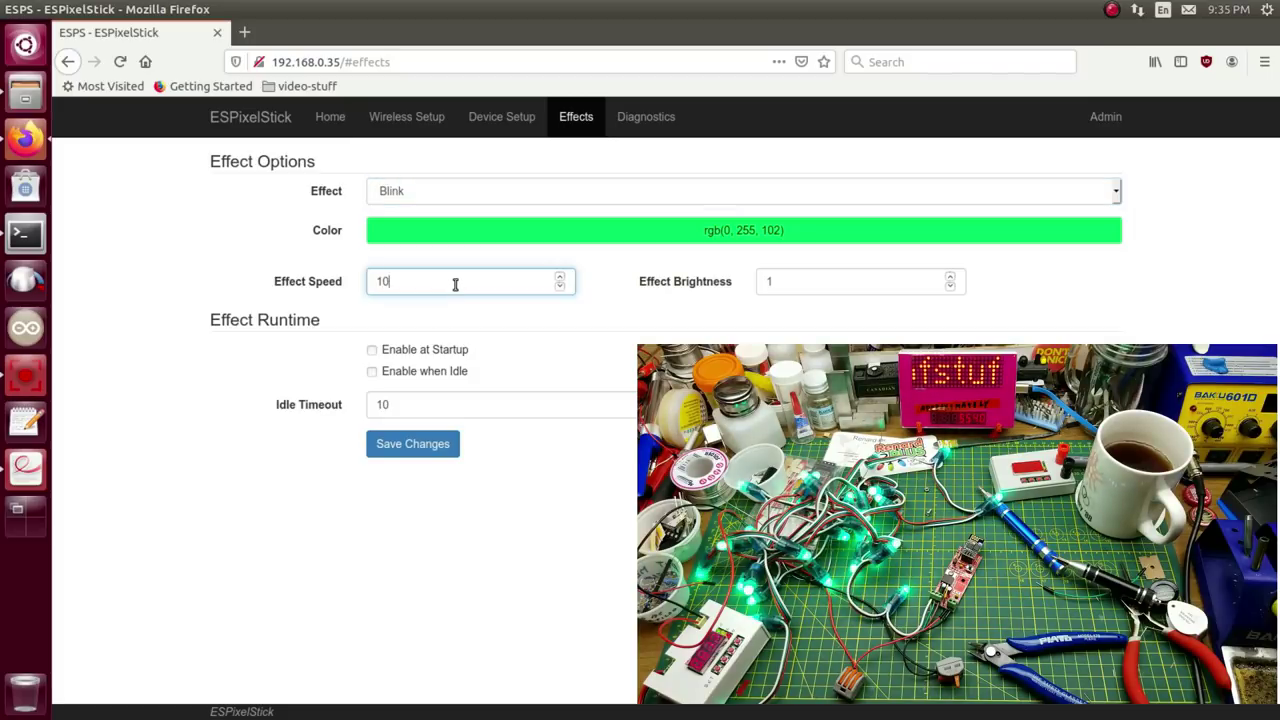
{"action": "key", "text": "BackSpace"}
{"action": "key", "text": "BackSpace"}
{"action": "type", "text": "4"}
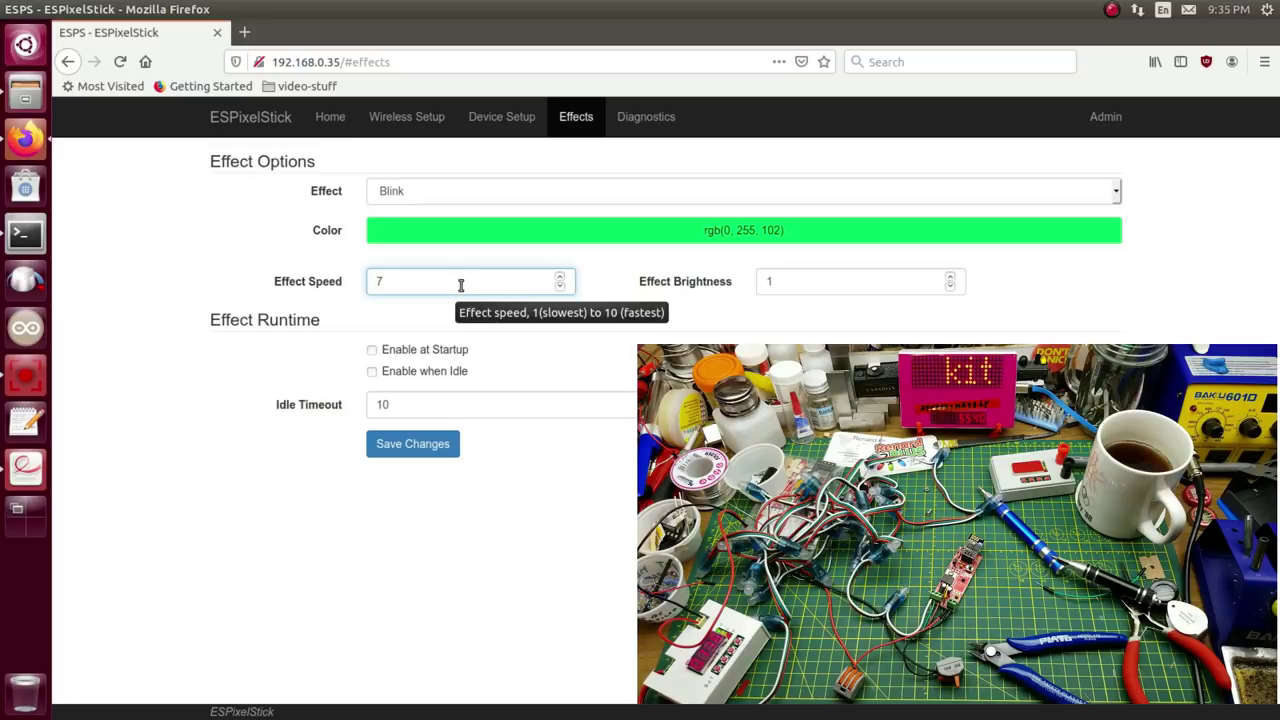
Step: Try the Flash effect on the pixels, followed by the Rainbow effect
{"action": "left_click", "coordinate": [578, 198]}
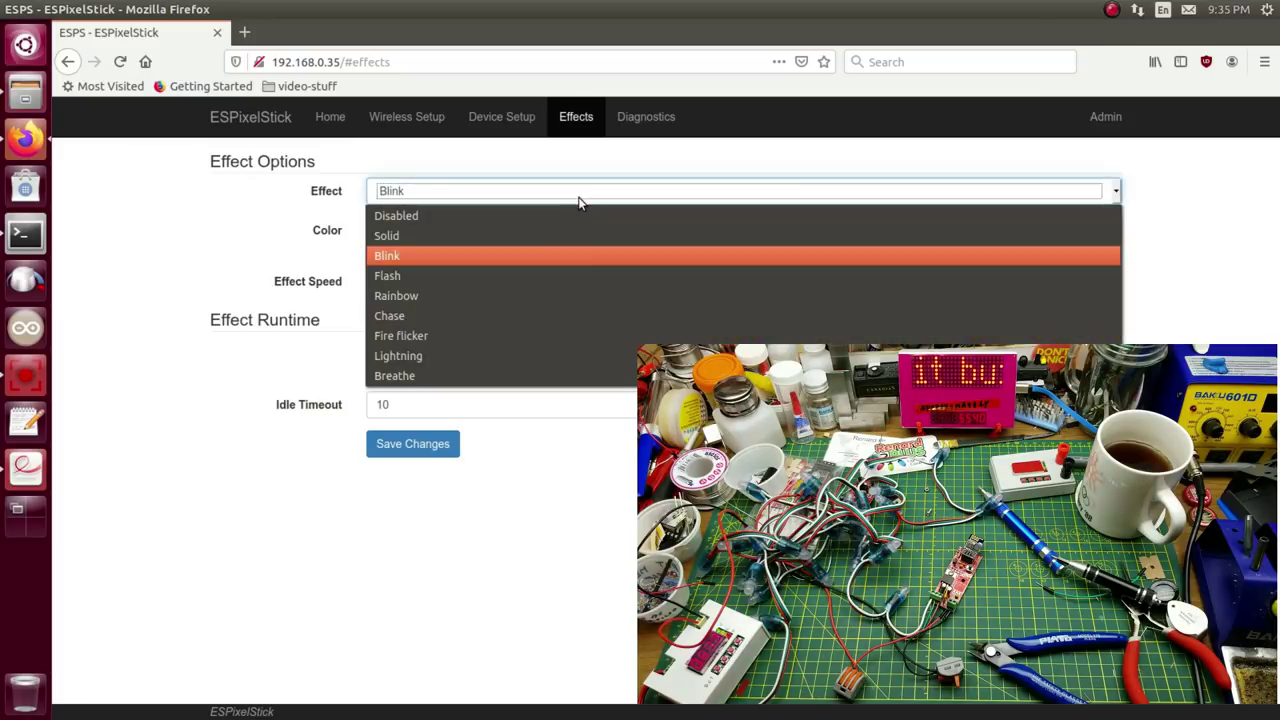
{"action": "left_click", "coordinate": [526, 275]}
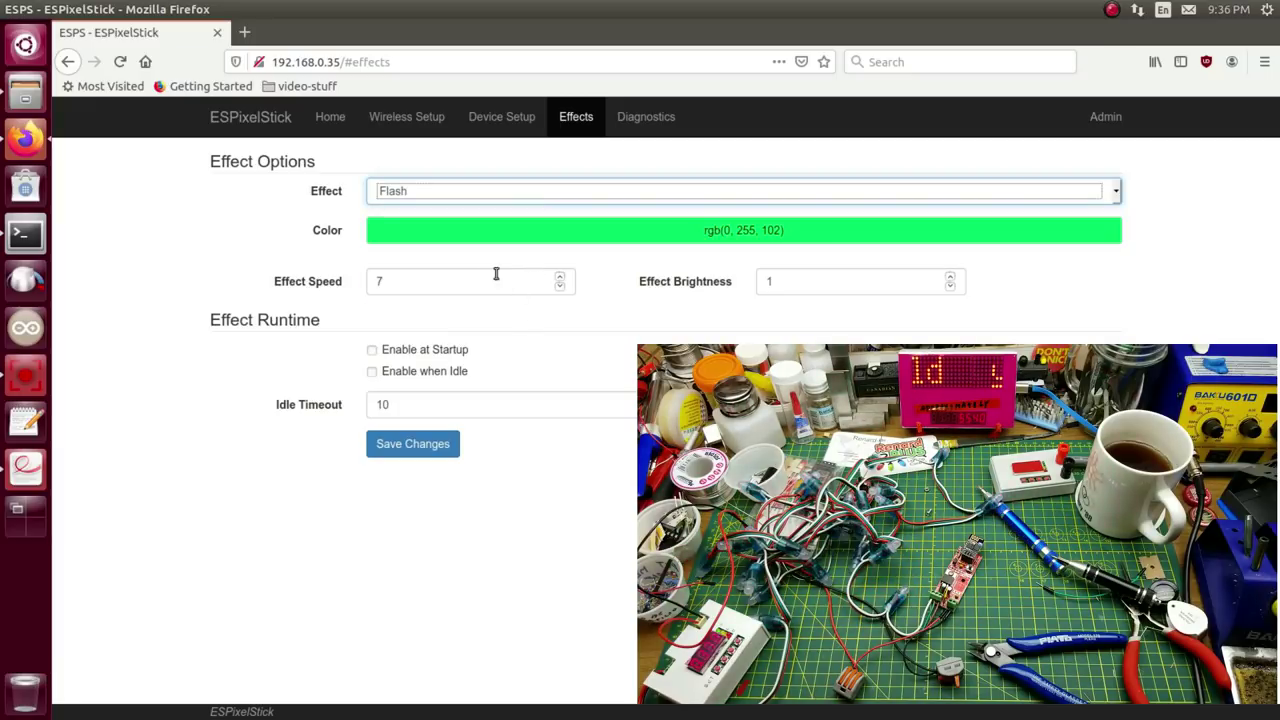
{"action": "left_click", "coordinate": [508, 198]}
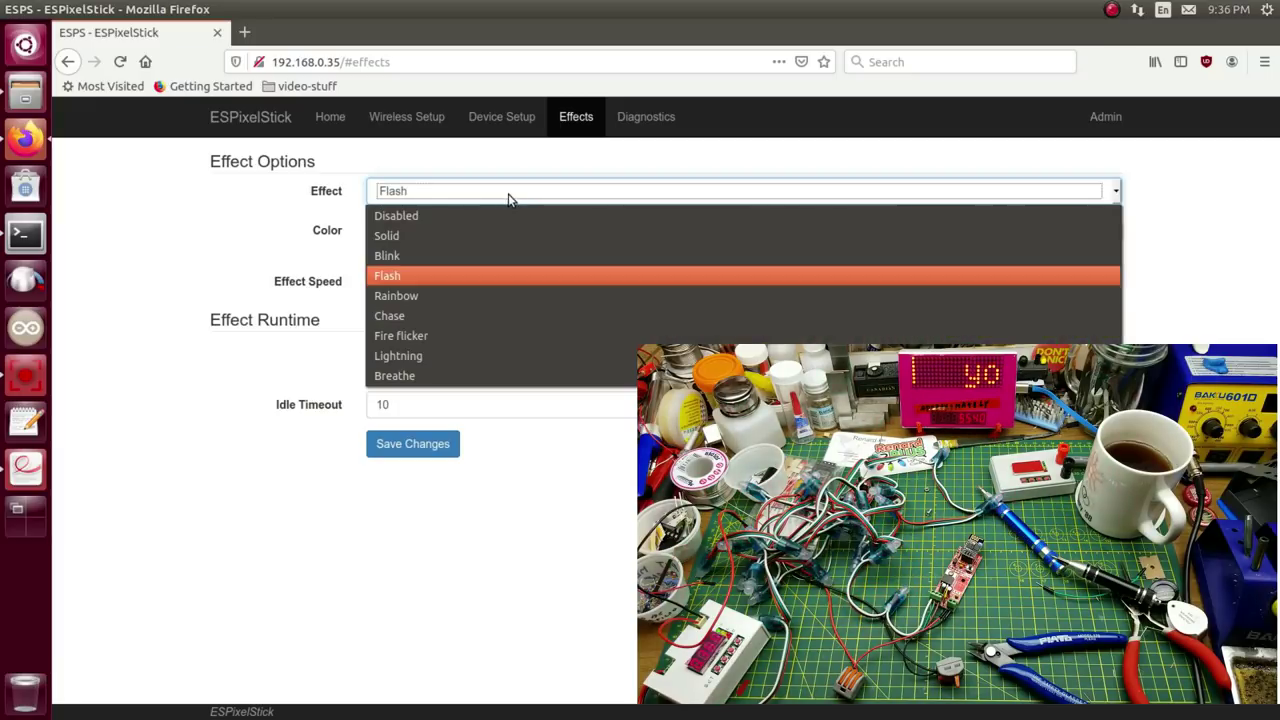
{"action": "left_click", "coordinate": [502, 295]}
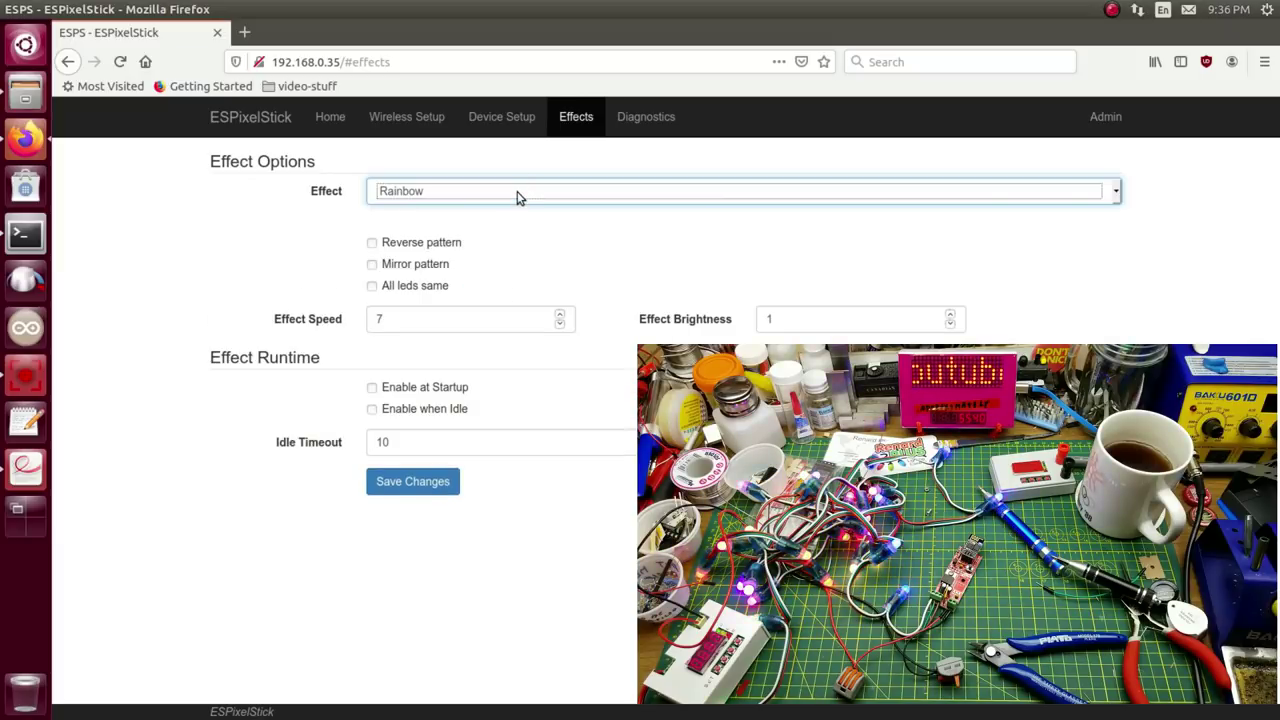
Step: Select the Chase effect and set its effect speed to 4
{"action": "left_click", "coordinate": [518, 198]}
{"action": "left_click", "coordinate": [485, 321]}
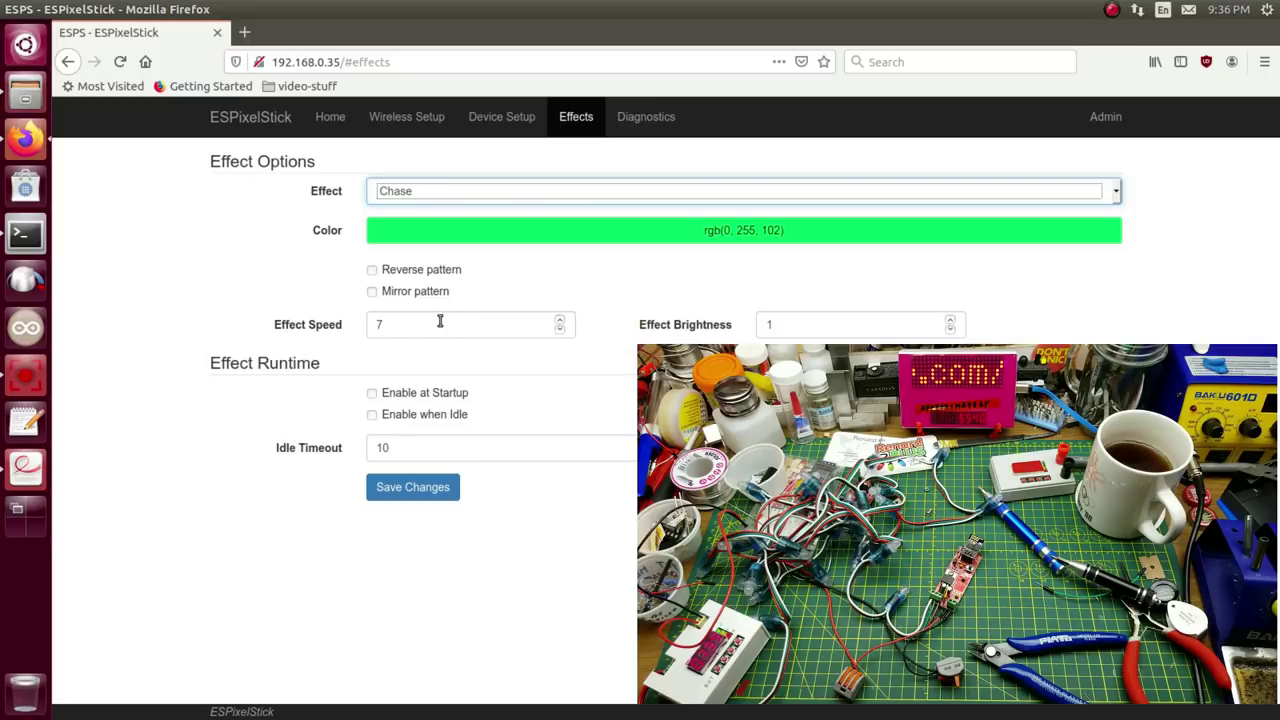
{"action": "double_click", "coordinate": [446, 327]}
{"action": "type", "text": "5"}
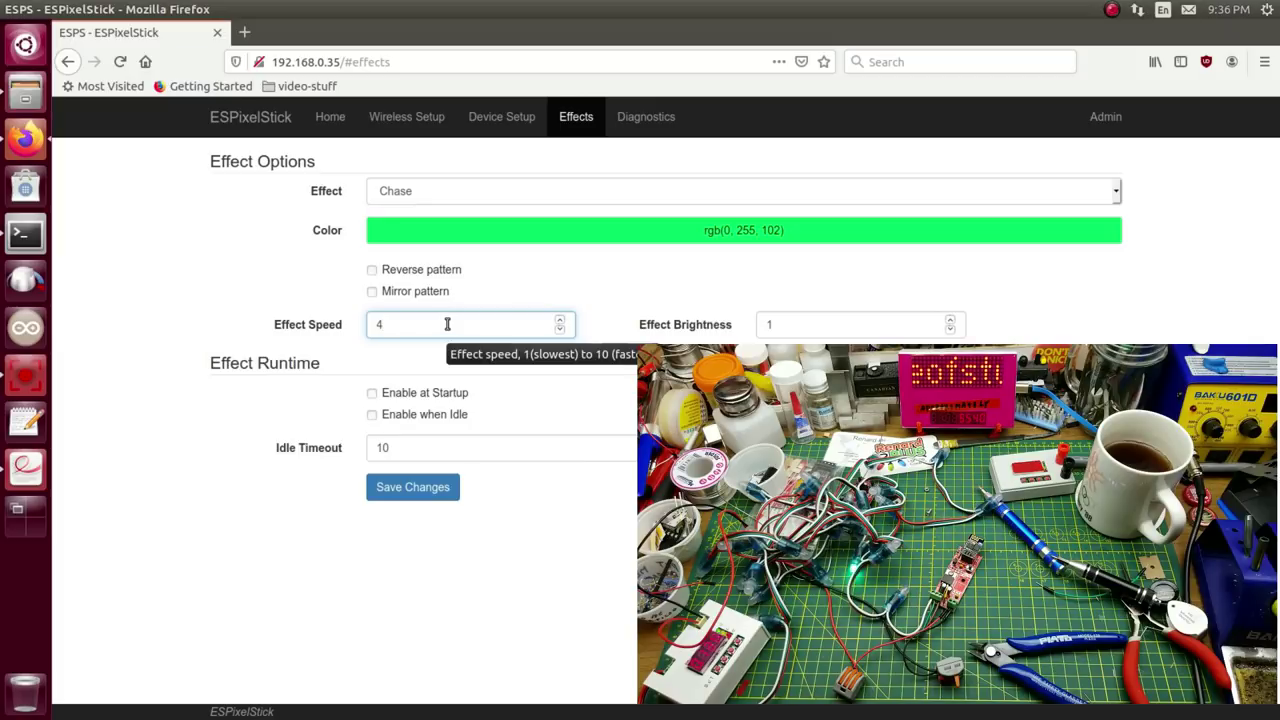
Step: Try rgb(59, 0, 255) and the blue, green and red presets for the Chase color, ending on white, rgb(255, 255, 255)
{"action": "left_click", "coordinate": [565, 240]}
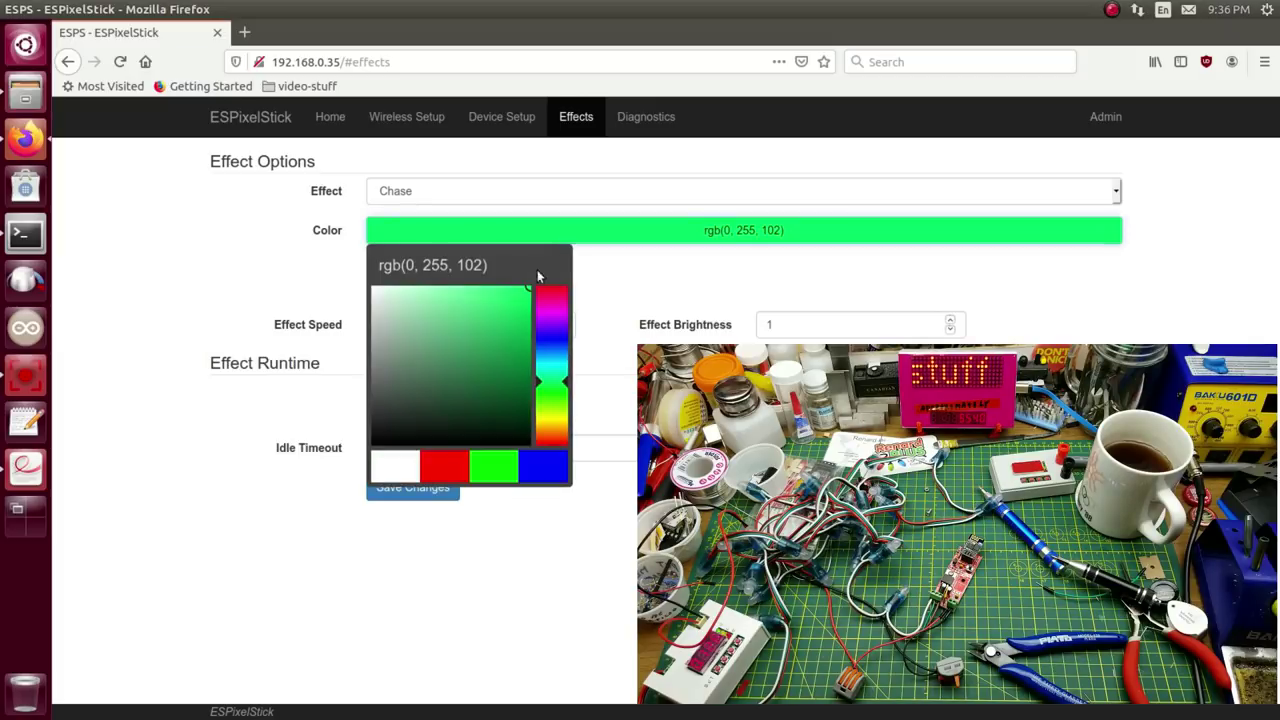
{"action": "left_click", "coordinate": [550, 334]}
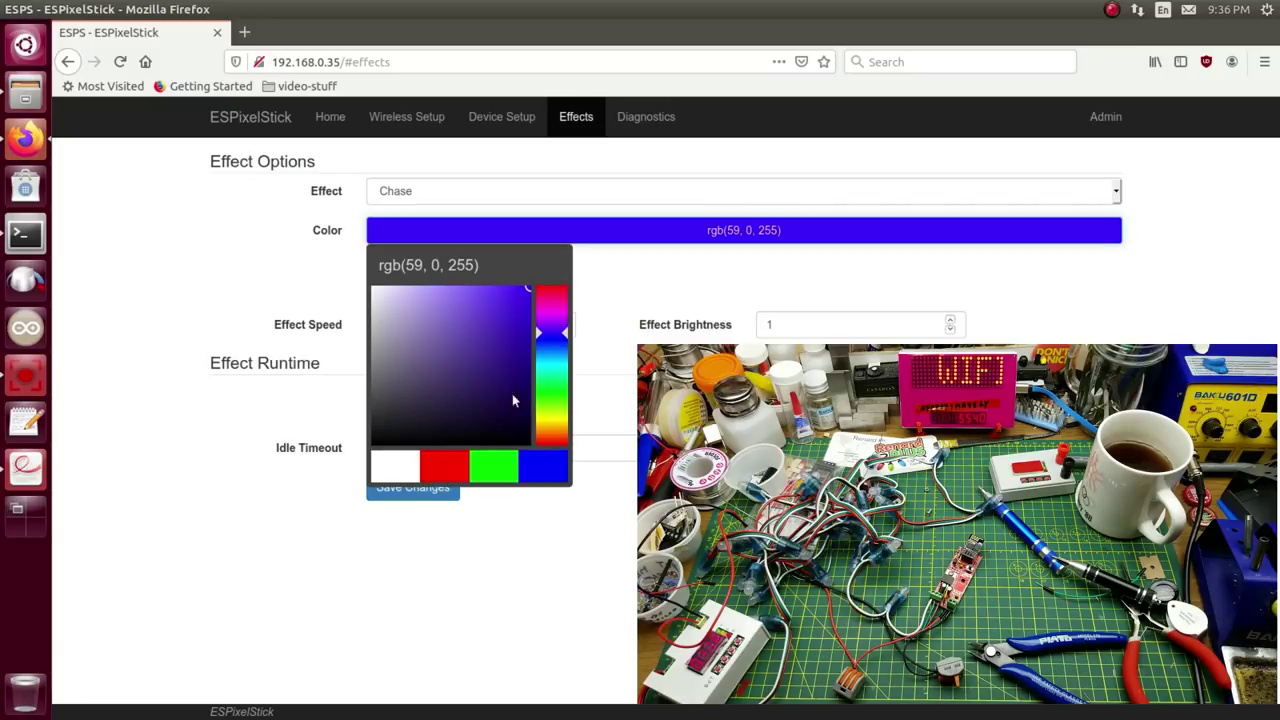
{"action": "left_click", "coordinate": [538, 465]}
{"action": "left_click", "coordinate": [503, 461]}
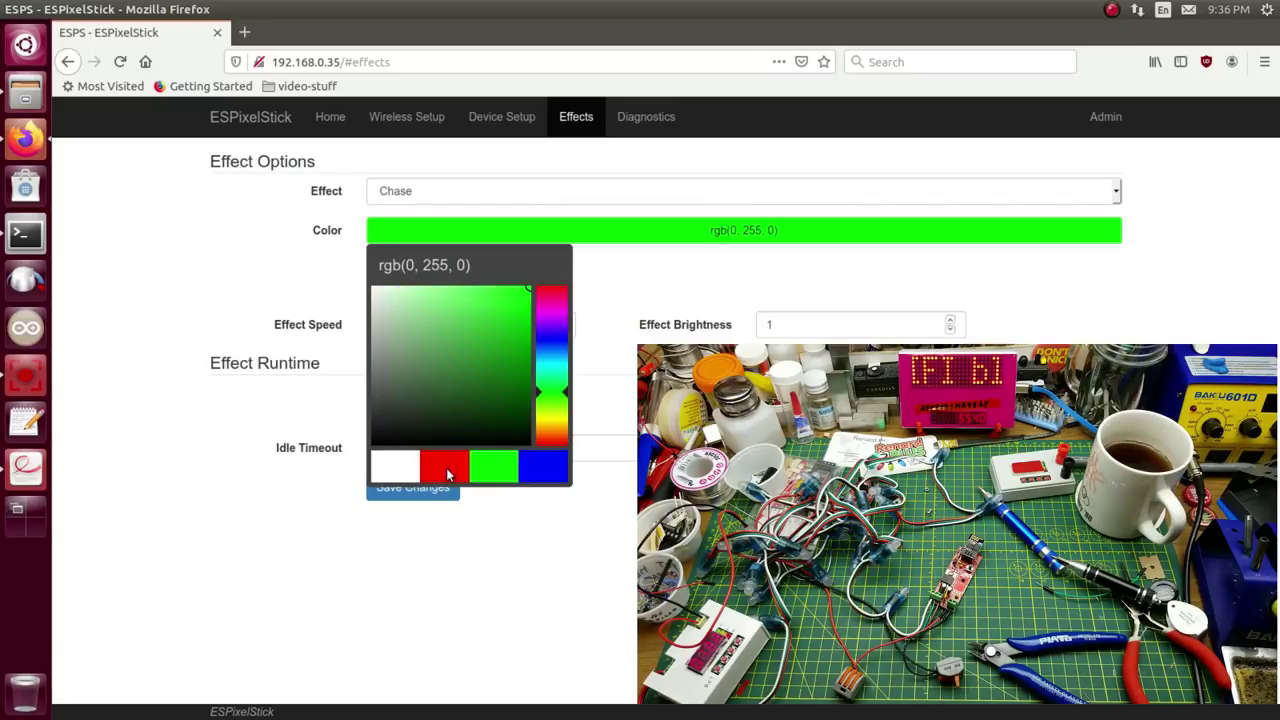
{"action": "left_click", "coordinate": [444, 476]}
{"action": "left_click", "coordinate": [378, 470]}
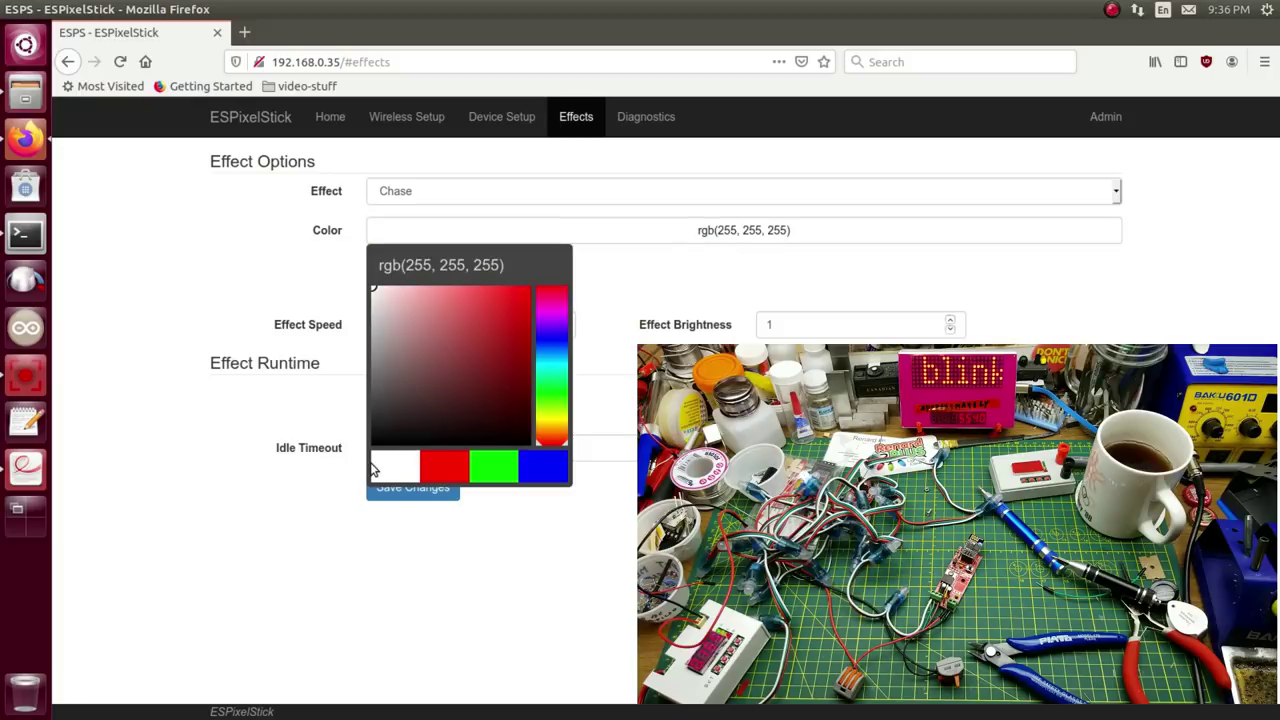
Step: Close the Chase color picker and switch the effect to Fire flicker
{"action": "left_click", "coordinate": [700, 281]}
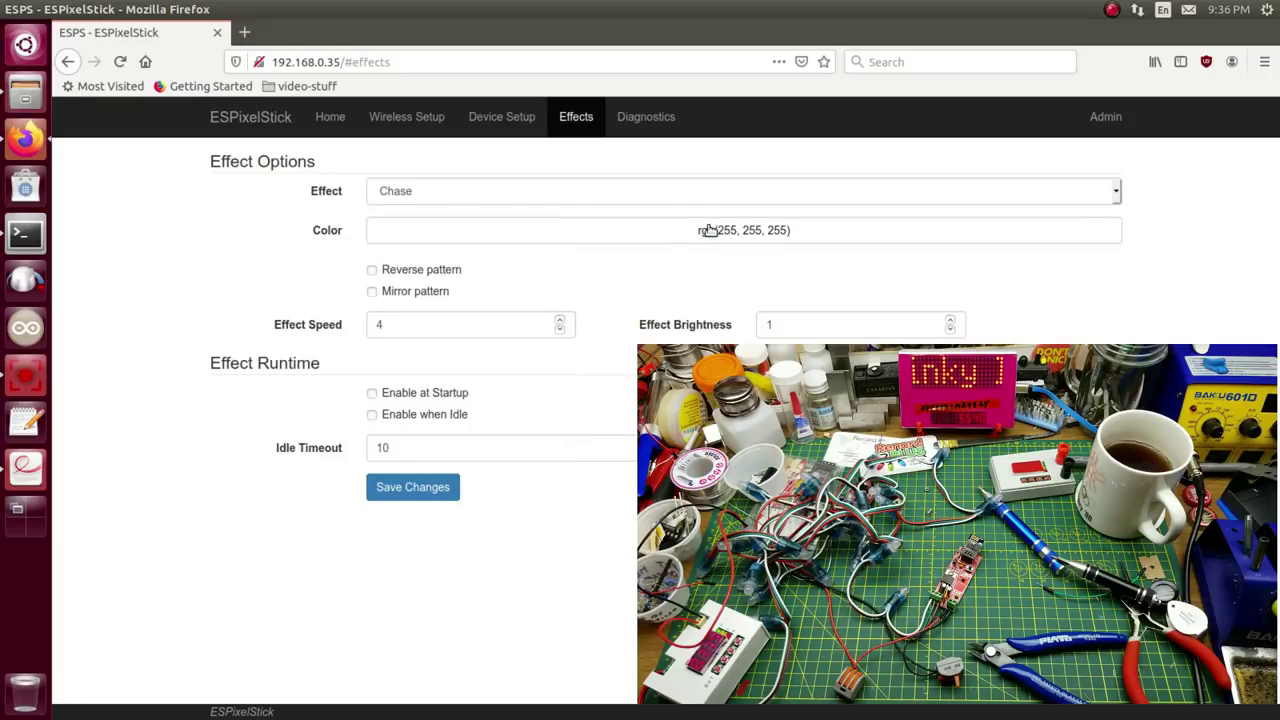
{"action": "left_click", "coordinate": [708, 229]}
{"action": "left_click", "coordinate": [500, 191]}
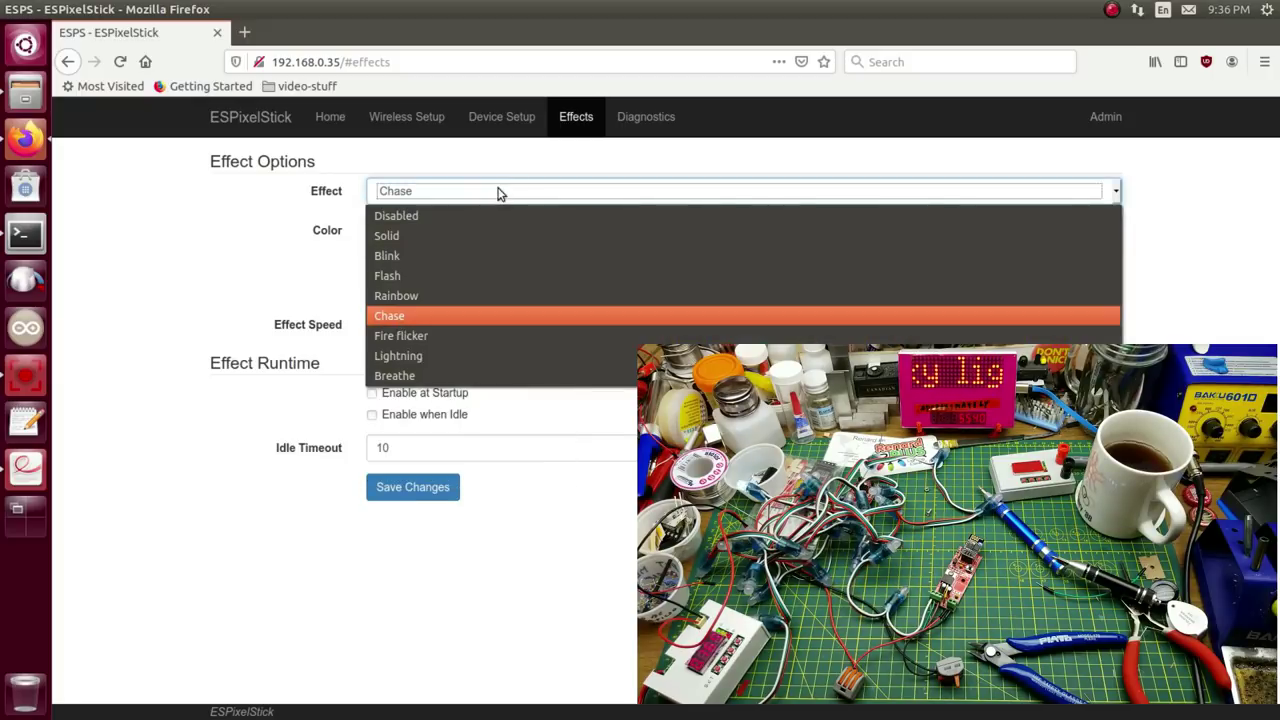
{"action": "left_click", "coordinate": [468, 338]}
Step: Try the red preset and rgb(176, 40, 40) for the Fire flicker color, ending on green, rgb(96, 176, 40)
{"action": "left_click", "coordinate": [603, 228]}
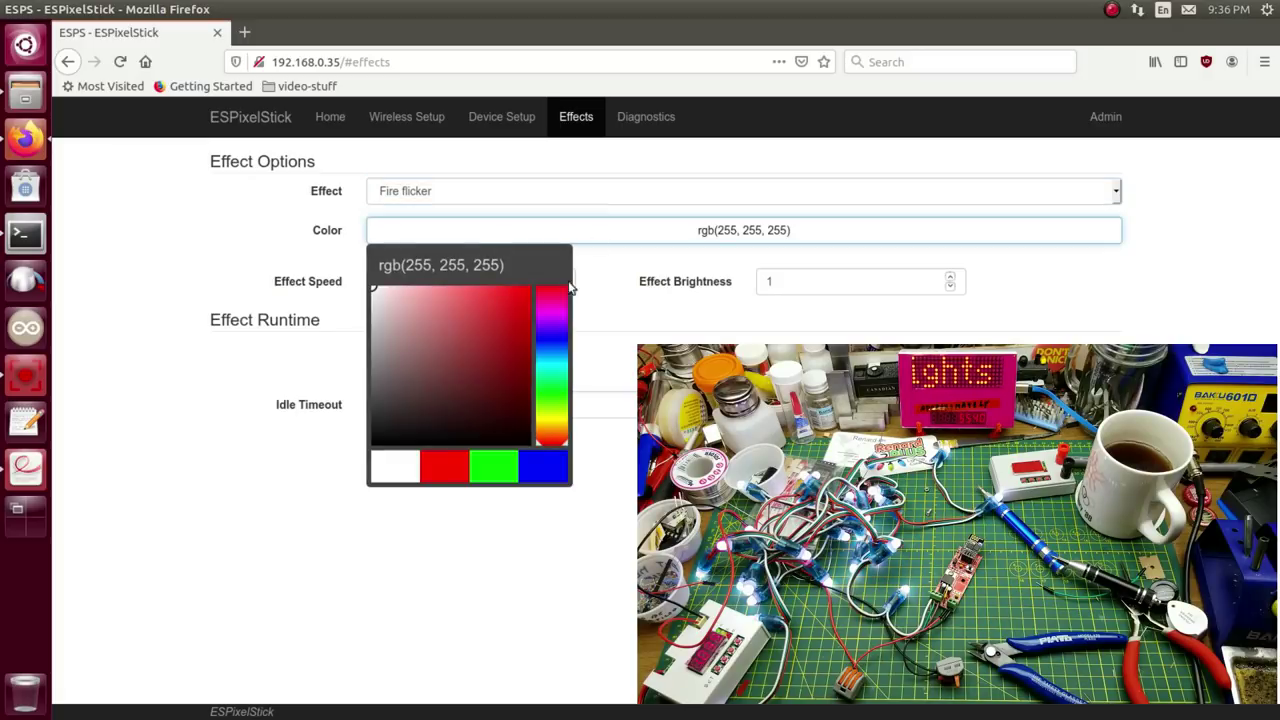
{"action": "left_click", "coordinate": [557, 388]}
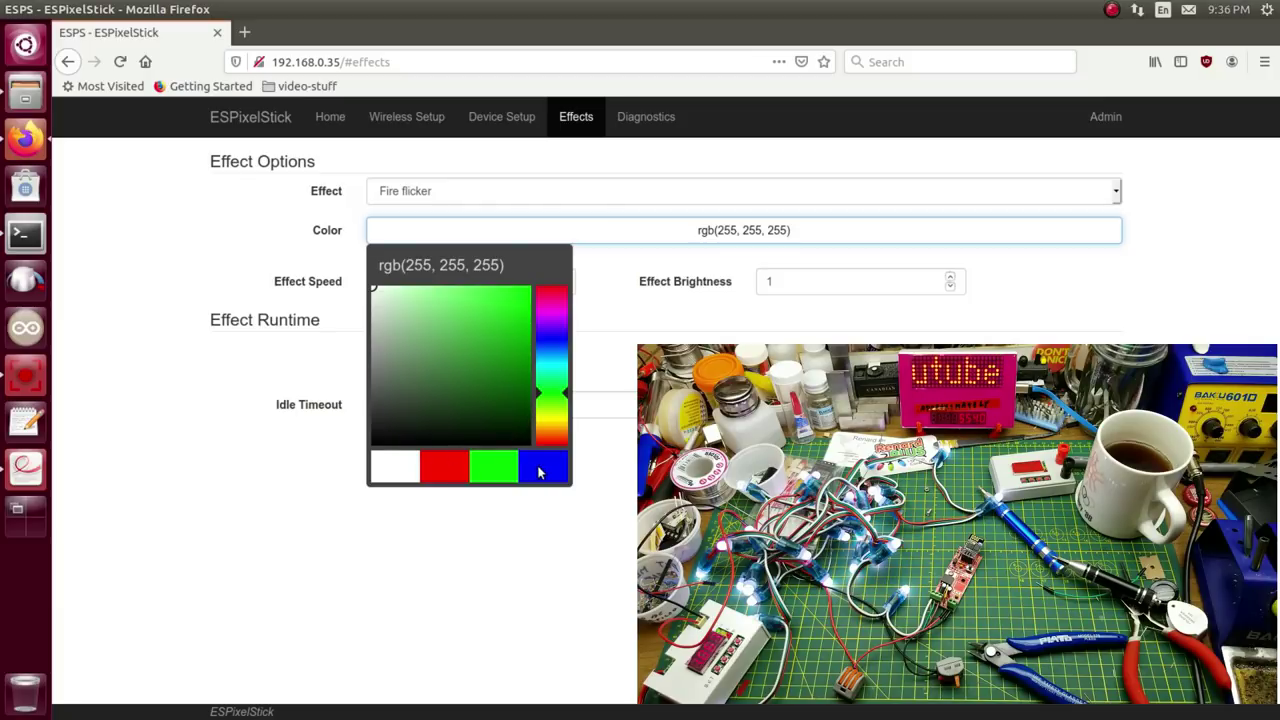
{"action": "left_click", "coordinate": [488, 467]}
{"action": "left_click", "coordinate": [463, 468]}
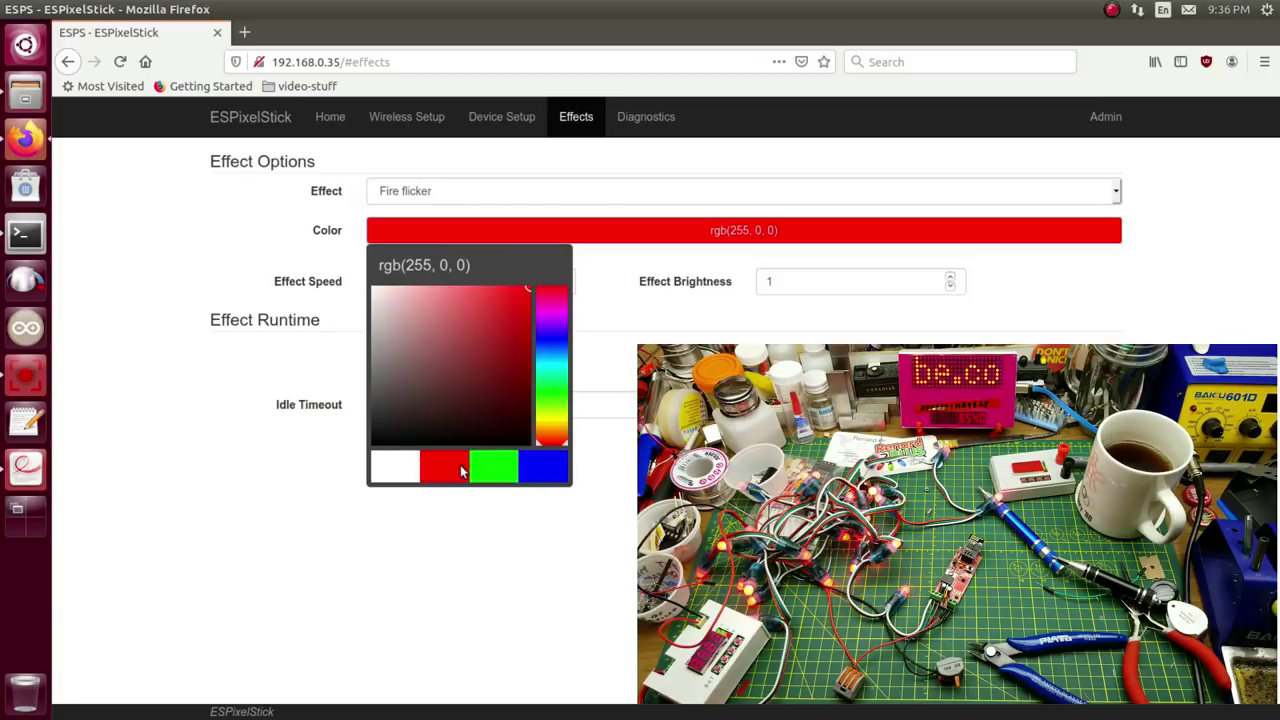
{"action": "left_click", "coordinate": [480, 332]}
{"action": "left_click", "coordinate": [494, 335]}
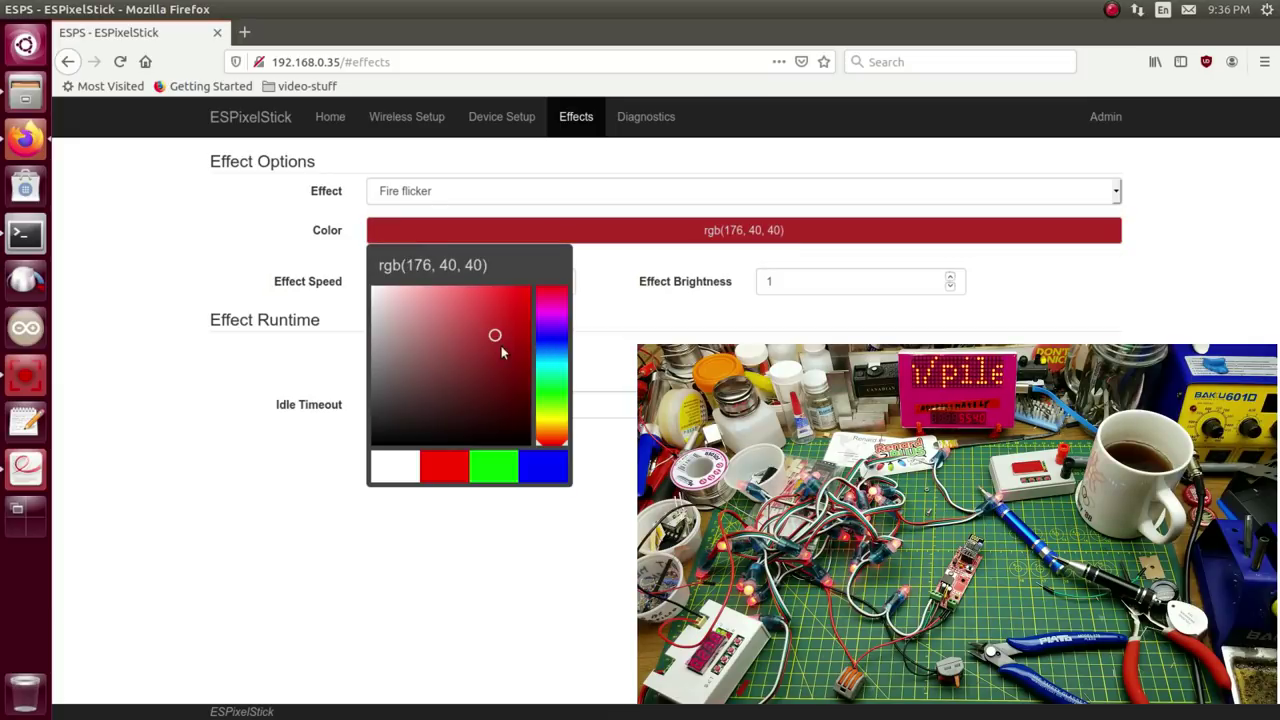
{"action": "left_click", "coordinate": [549, 401]}
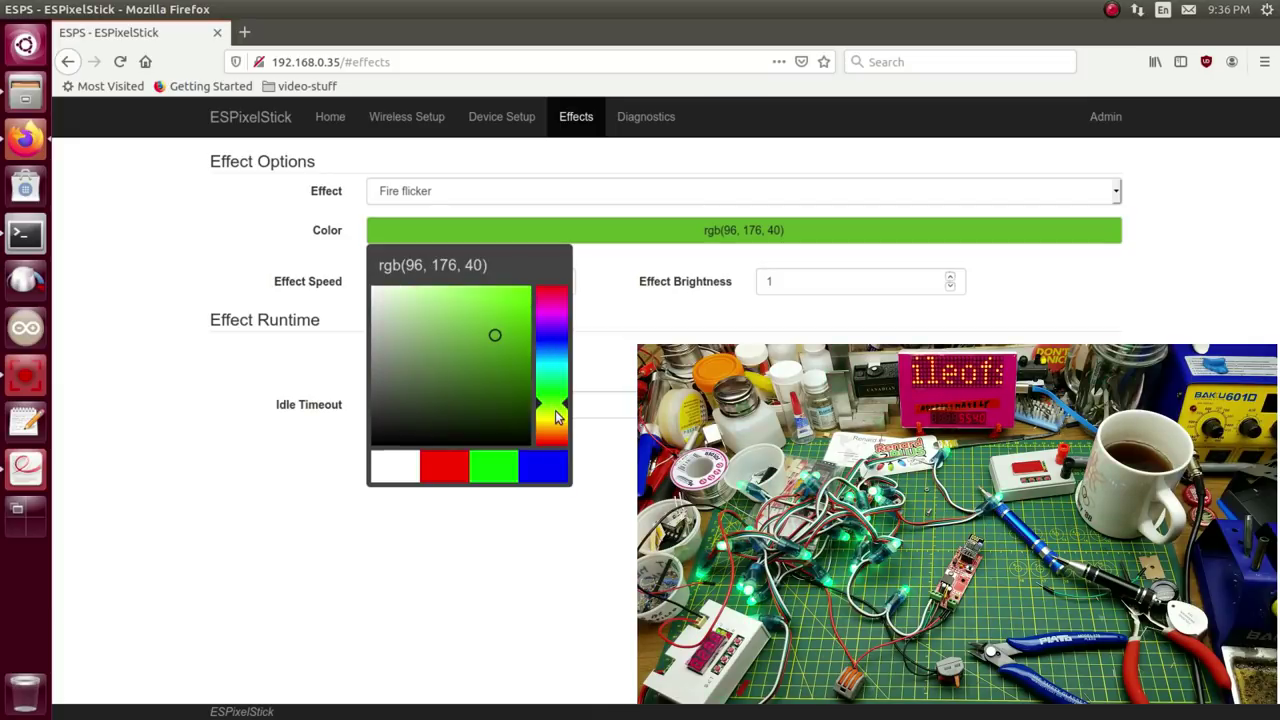
{"action": "left_click", "coordinate": [674, 285]}
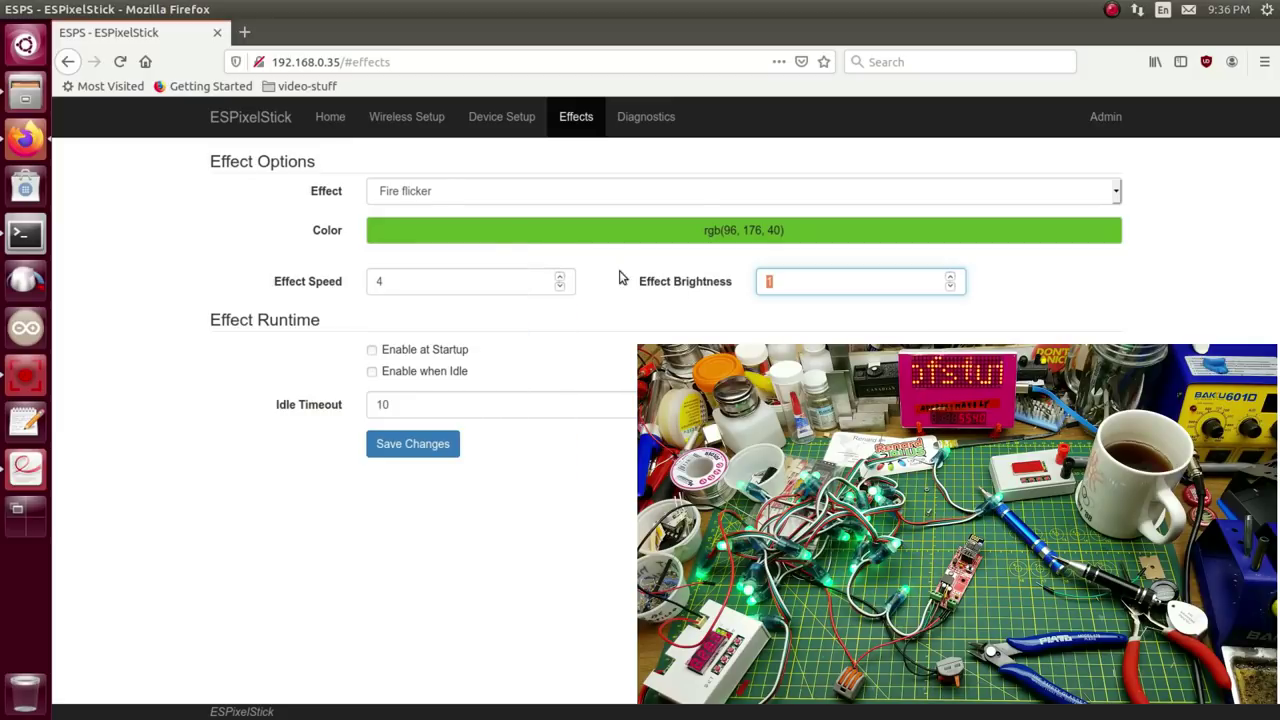
Step: Set the effect speed to 6 and try the Breathe effect on the pixels
{"action": "left_click", "coordinate": [475, 288]}
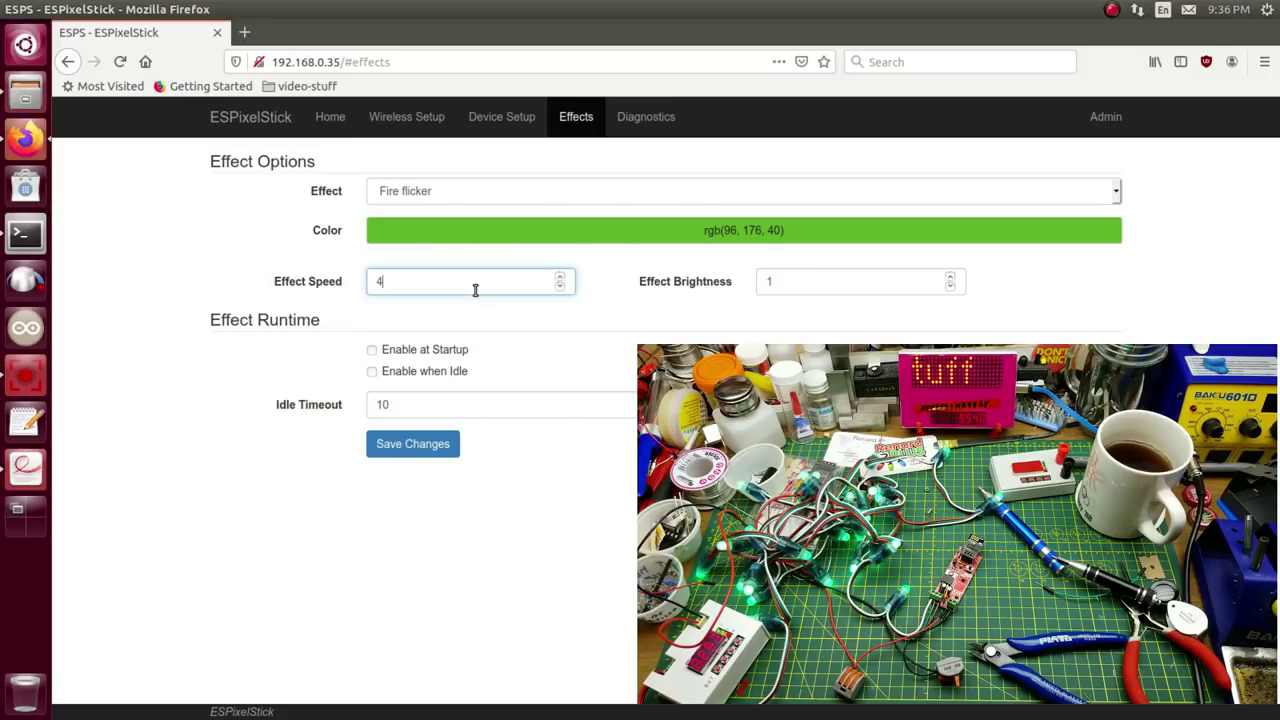
{"action": "left_click", "coordinate": [460, 182]}
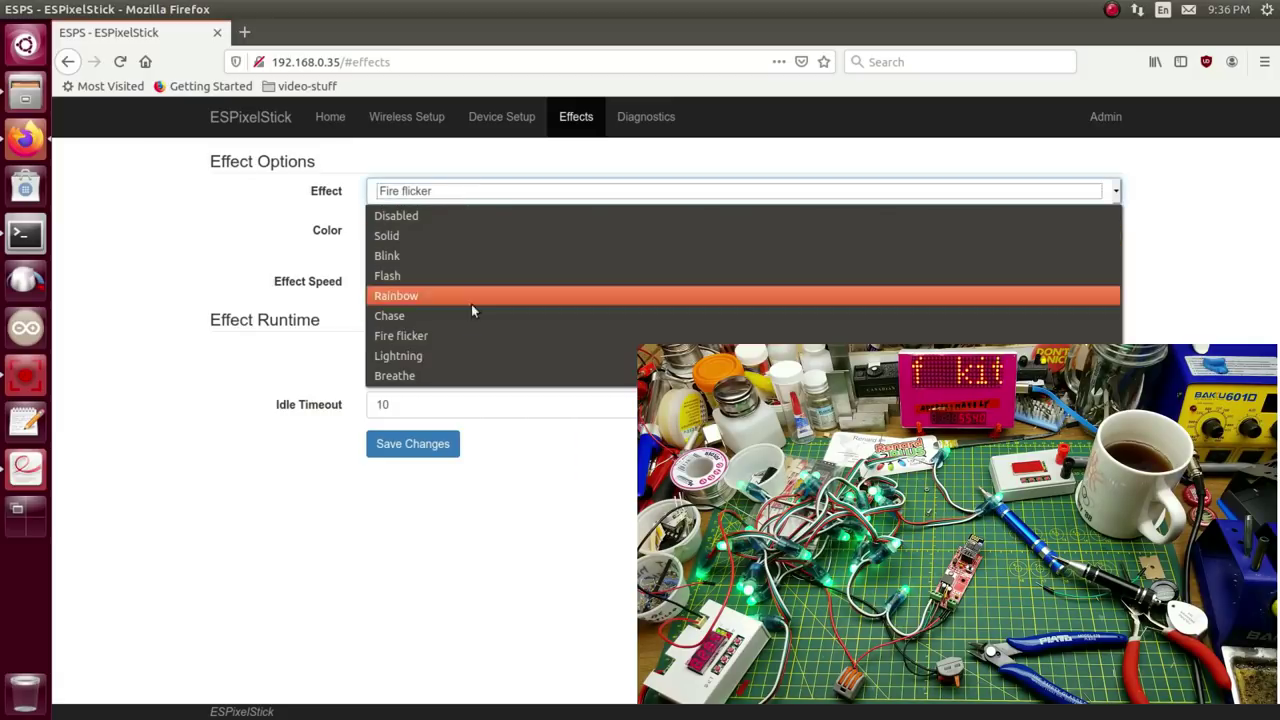
{"action": "left_click", "coordinate": [471, 370]}
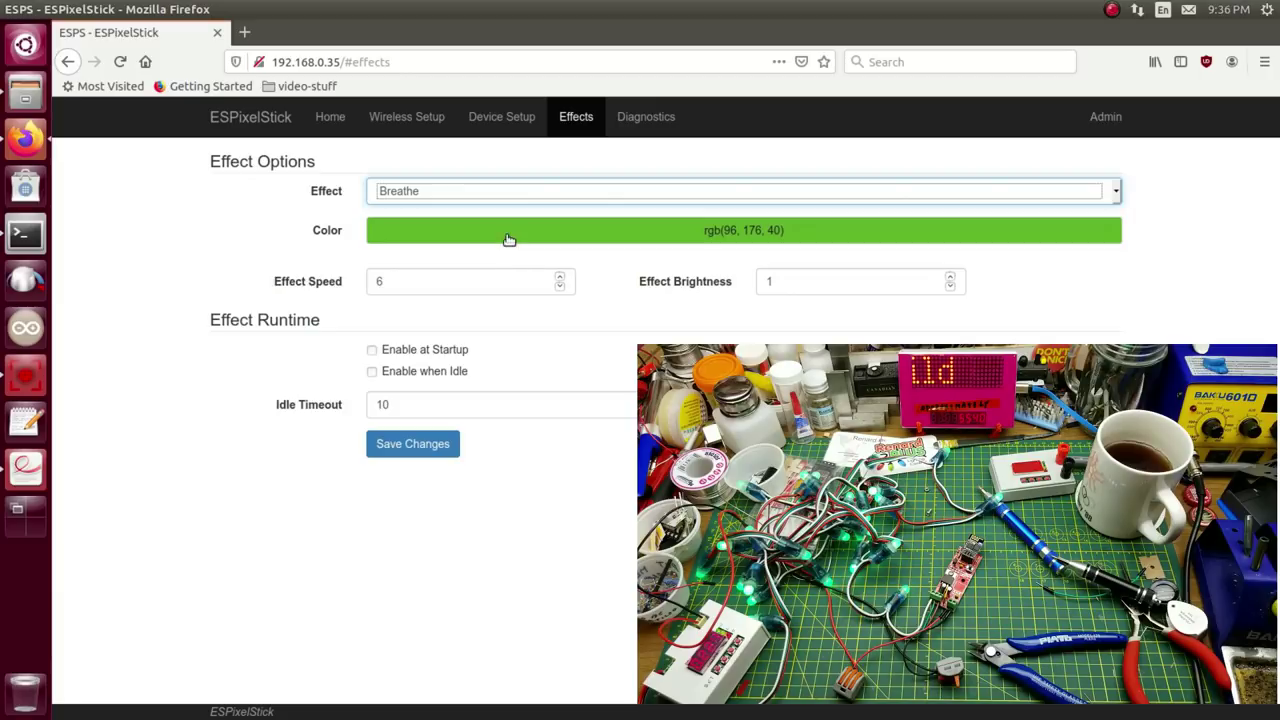
Step: Try the Lightning effect on the pixels, ending on the Rainbow effect
{"action": "left_click", "coordinate": [503, 203]}
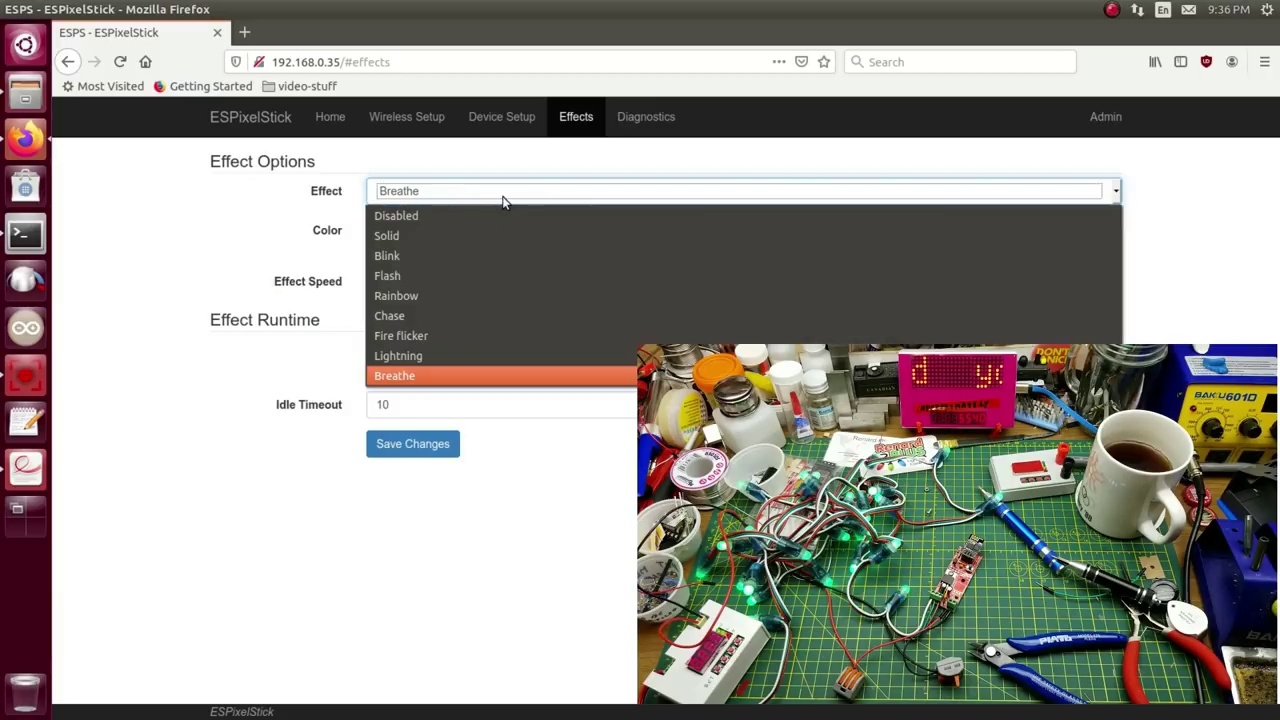
{"action": "left_click", "coordinate": [496, 361]}
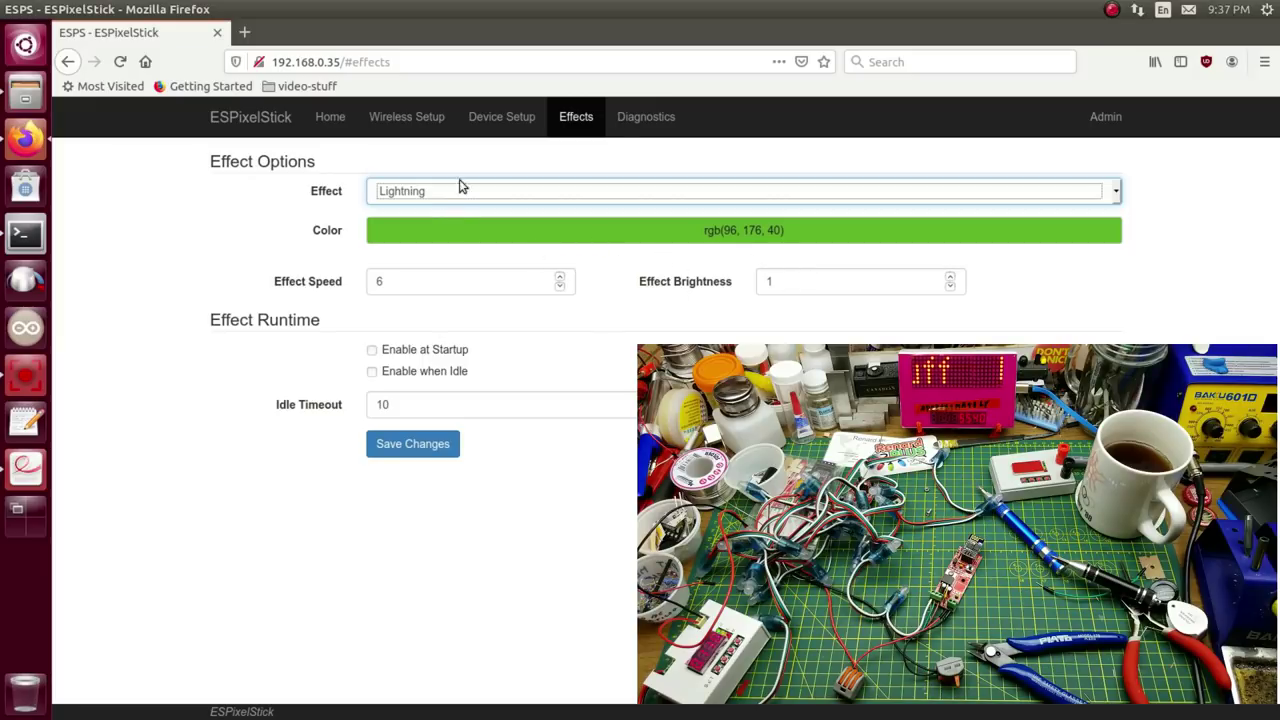
{"action": "left_click", "coordinate": [509, 188]}
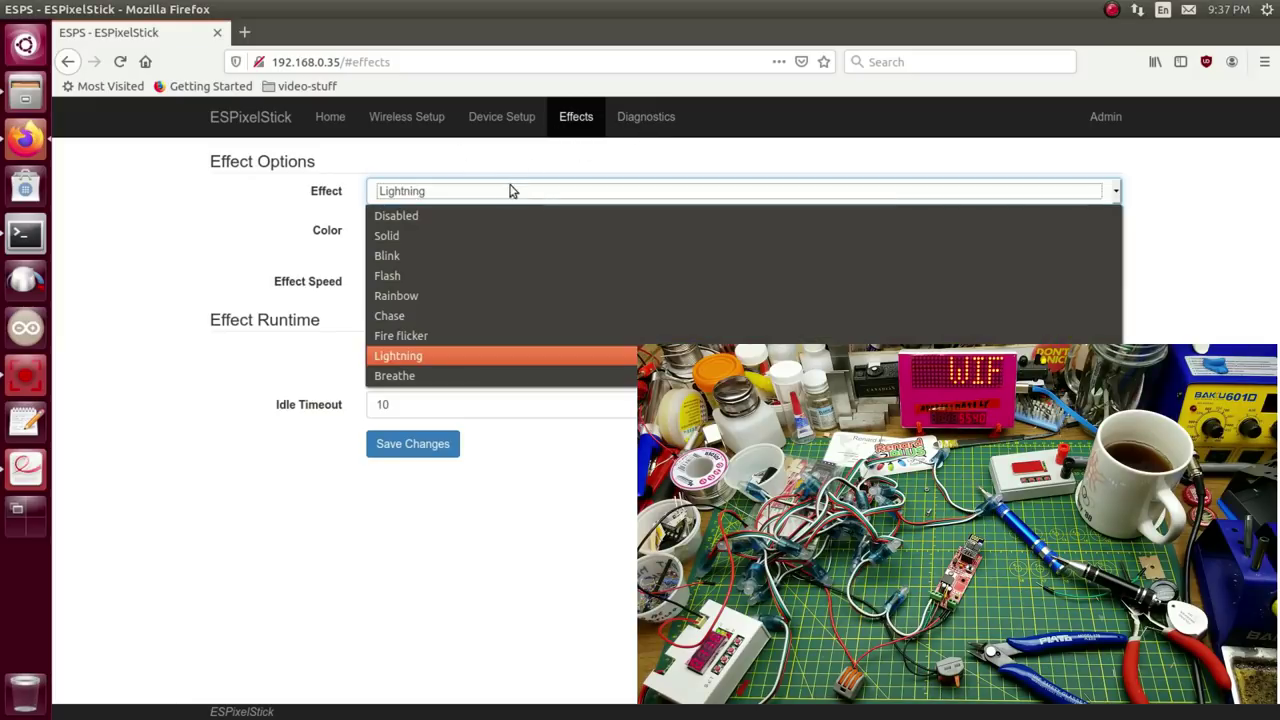
{"action": "left_click", "coordinate": [491, 295]}
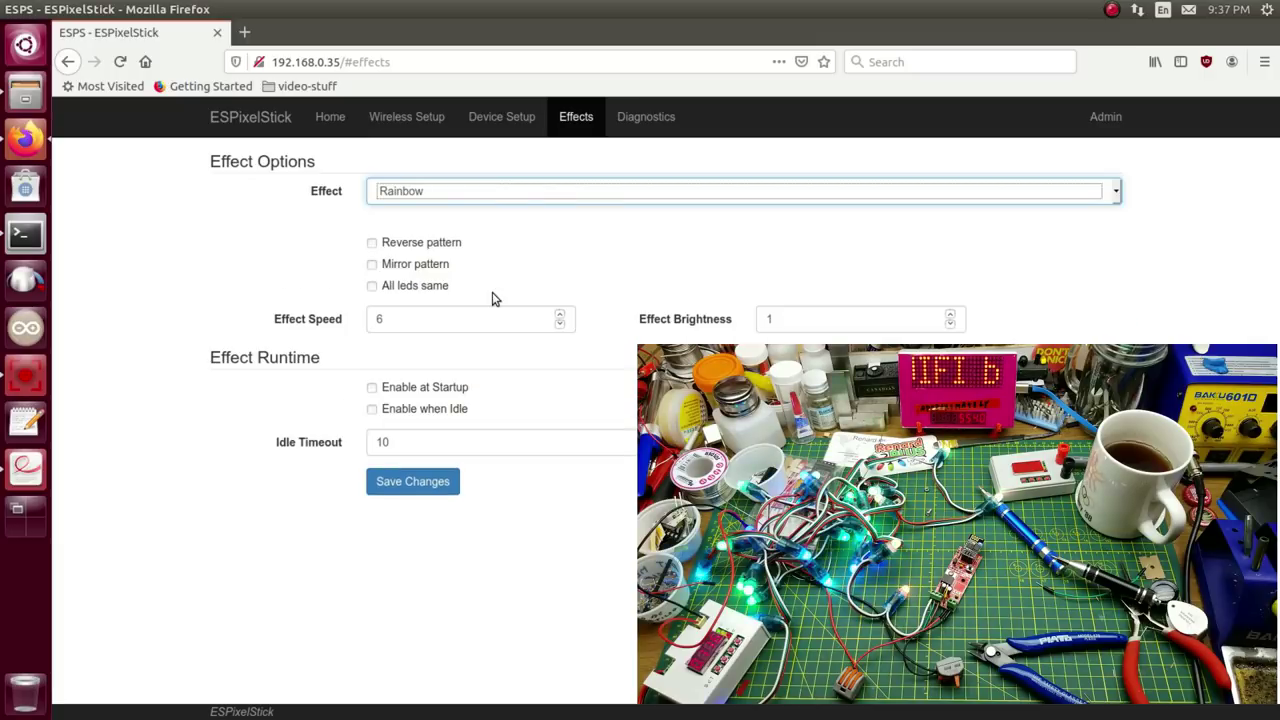
Step: View the pixel stream in the diagnostics and set its display to 10 columns
{"action": "left_click", "coordinate": [670, 117]}
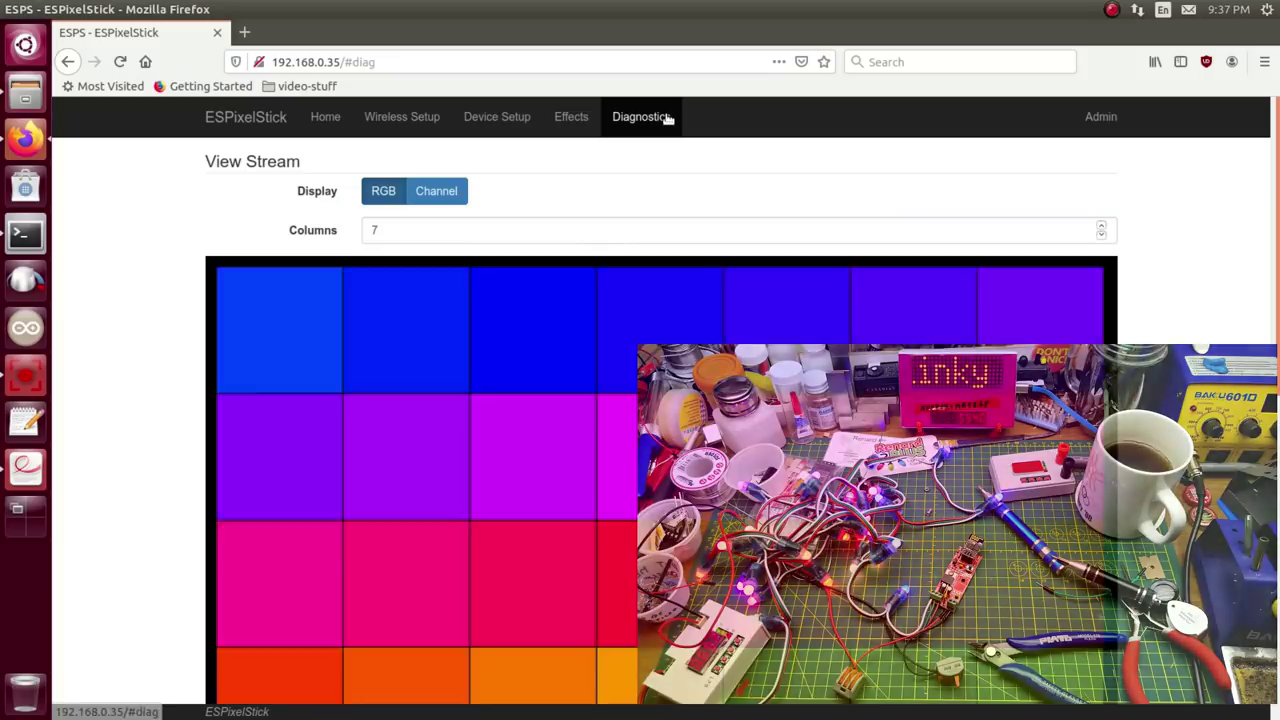
{"action": "scroll", "coordinate": [1192, 333], "scroll_direction": "down", "scroll_amount": 2}
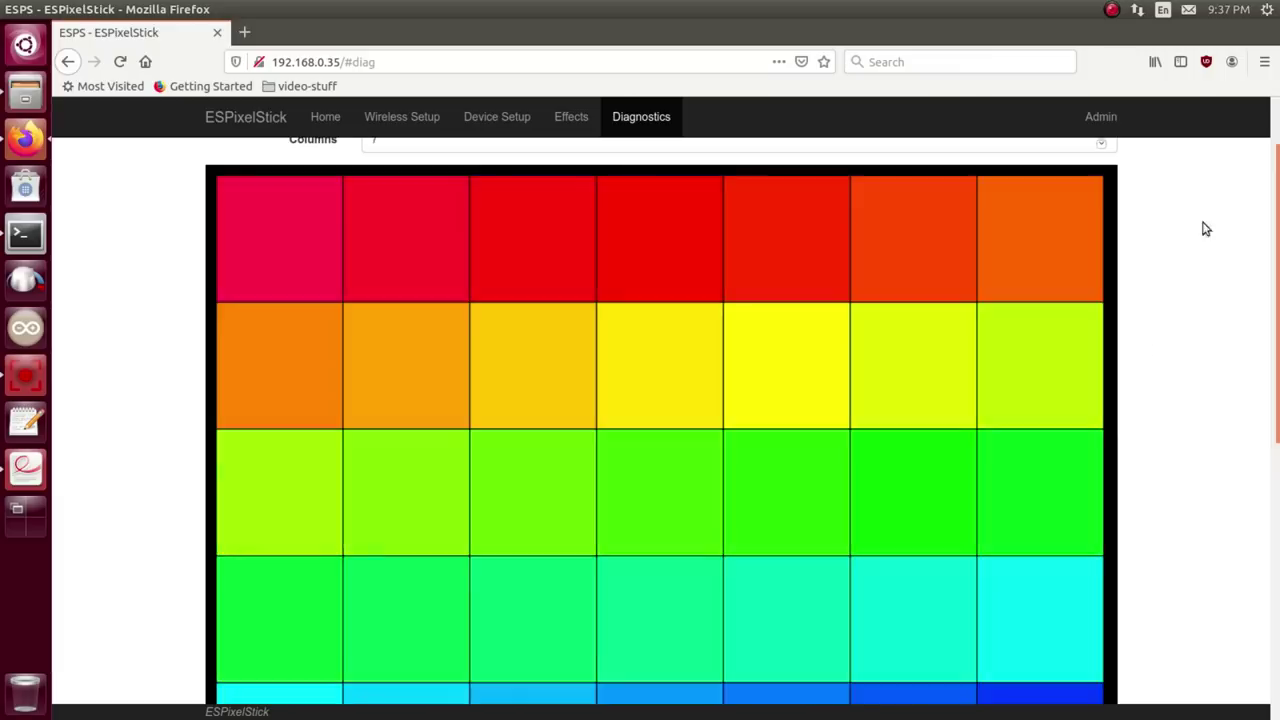
{"action": "scroll", "coordinate": [1223, 297], "scroll_direction": "up", "scroll_amount": 3}
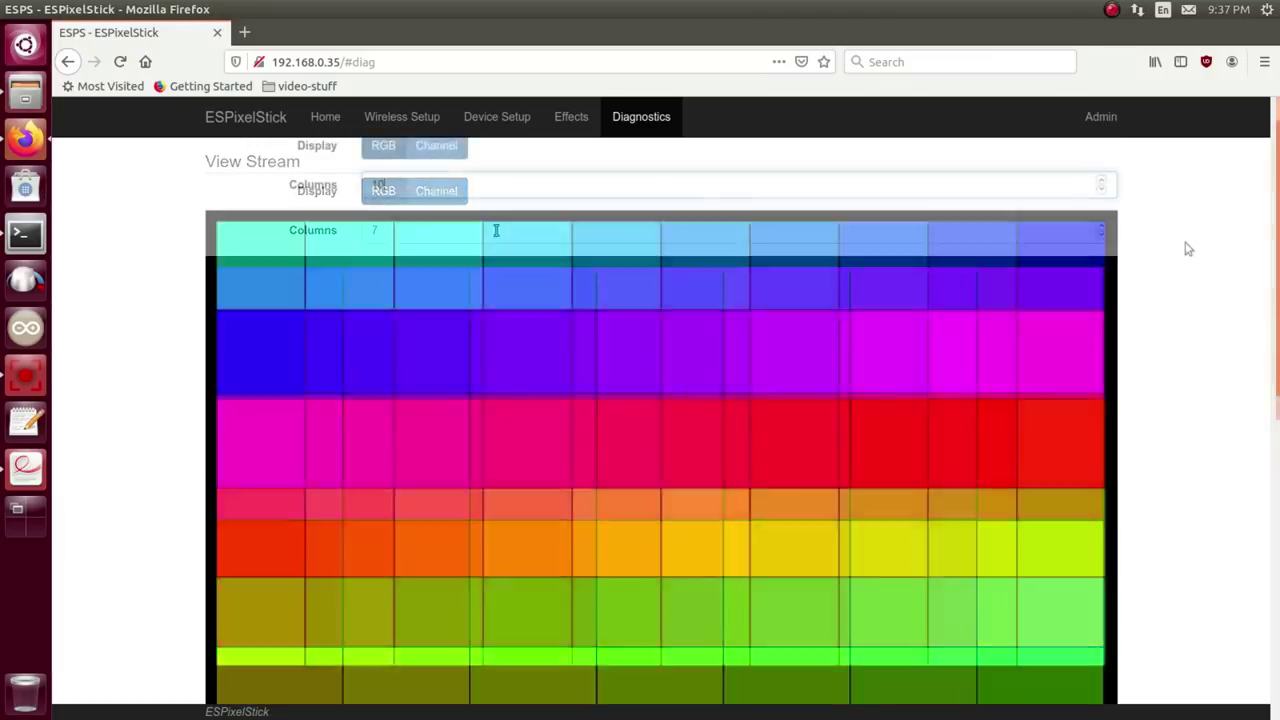
{"action": "scroll", "coordinate": [1188, 249], "scroll_direction": "down", "scroll_amount": 2}
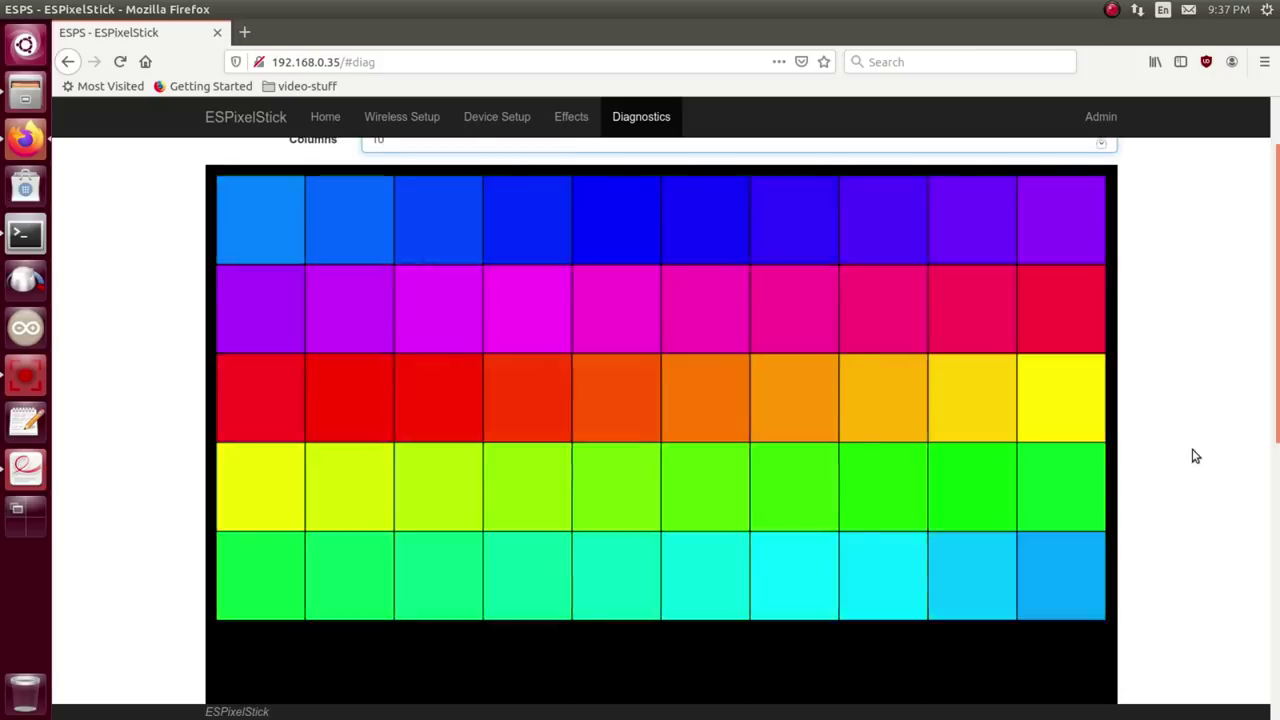
{"action": "scroll", "coordinate": [1195, 460], "scroll_direction": "up", "scroll_amount": 2}
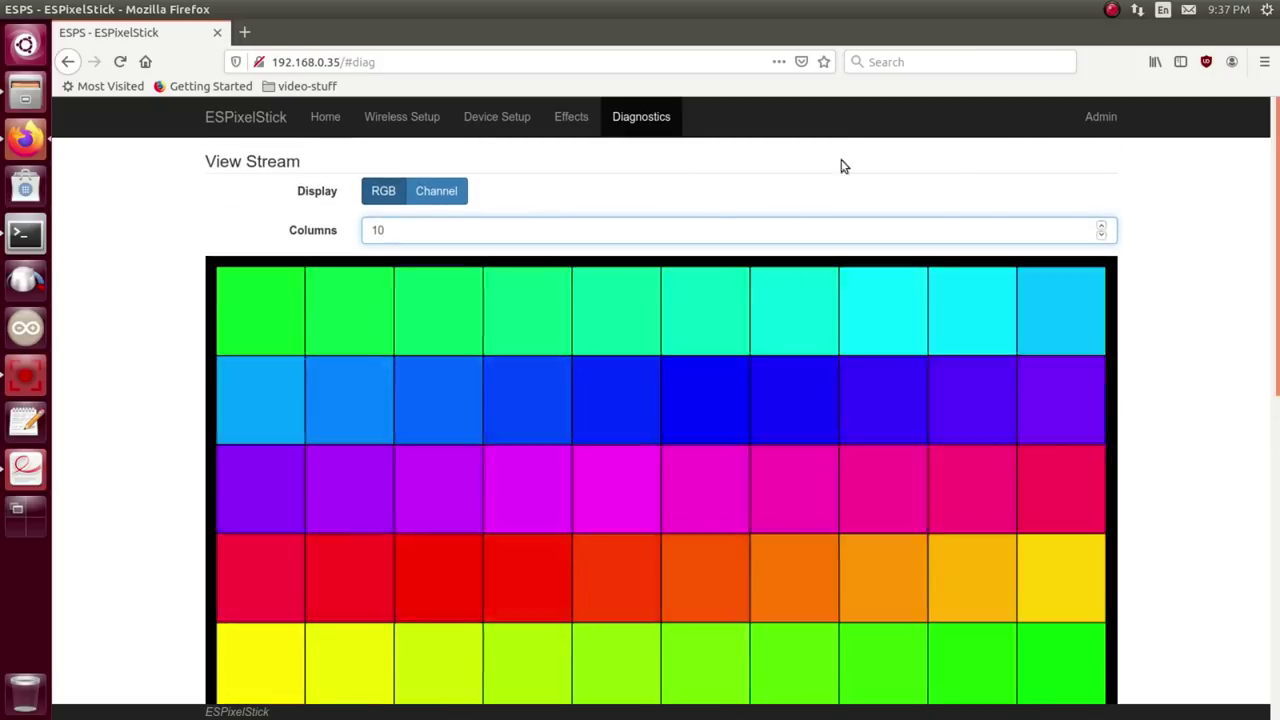